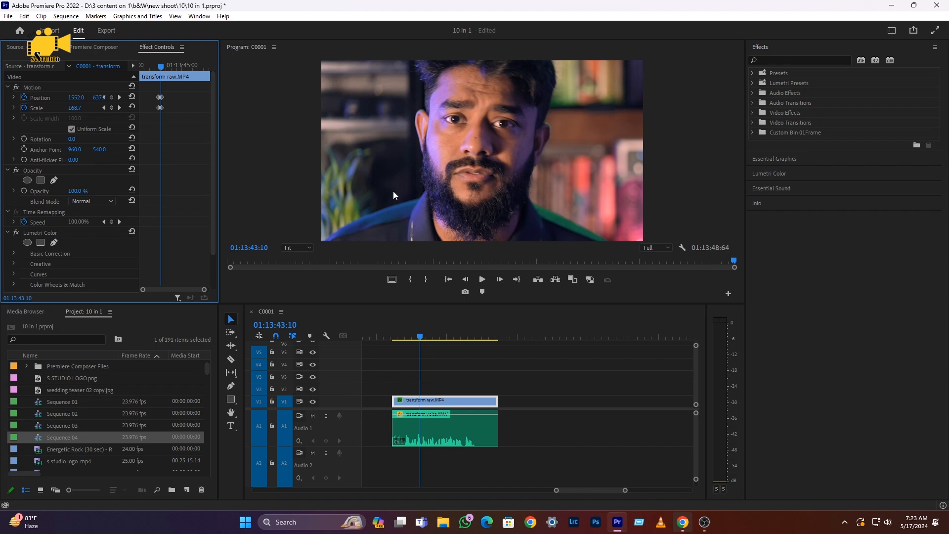
- Play back the existing zoom-in on the transform raw.MP4 clip
{"action": "left_click", "coordinate": [414, 332]}
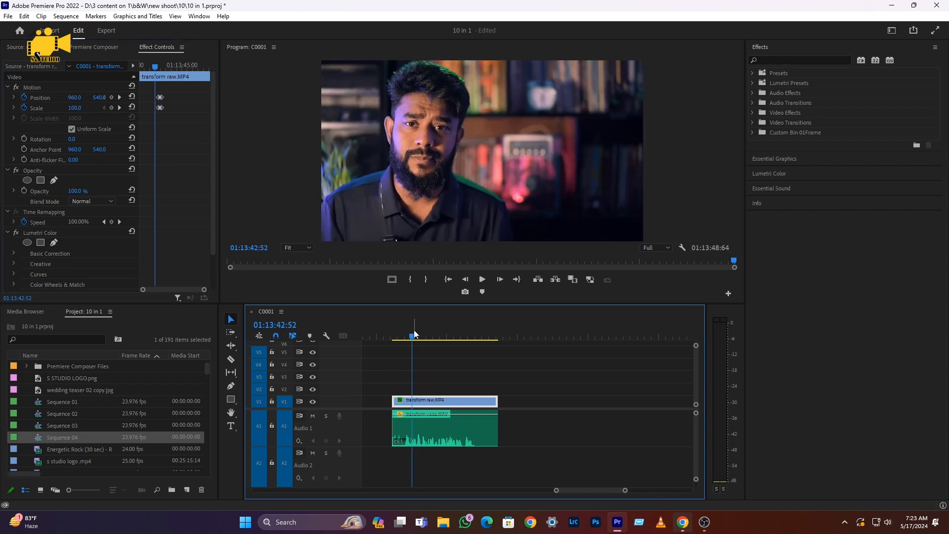
{"action": "key", "text": "space"}
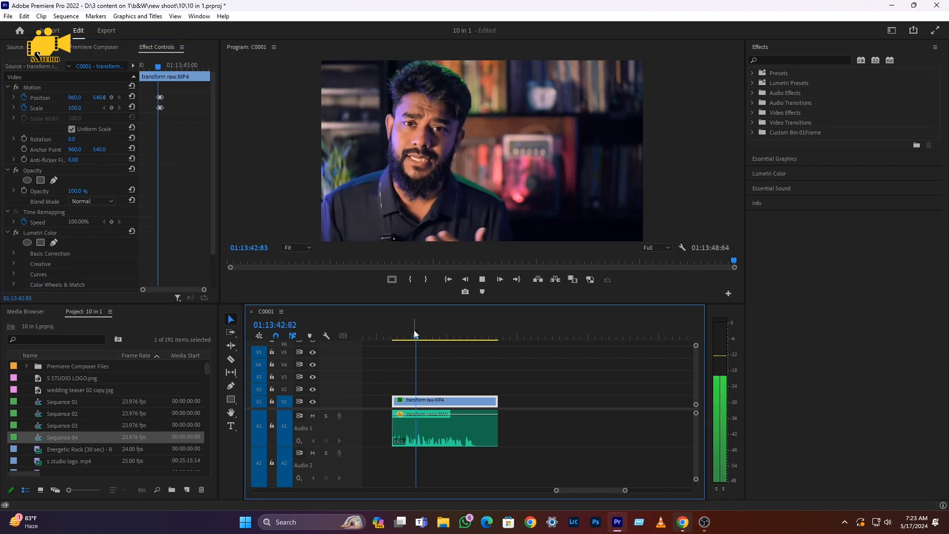
{"action": "key", "text": "space"}
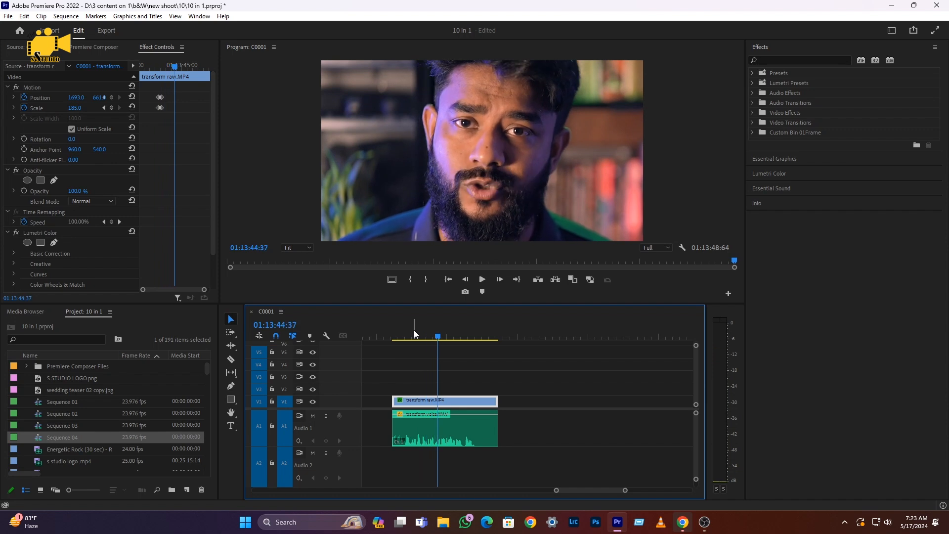
- Duplicate the transform raw.MP4 clip with its audio after the original and delete the copy's Motion Position and Scale keyframes
{"action": "left_click", "coordinate": [448, 438]}
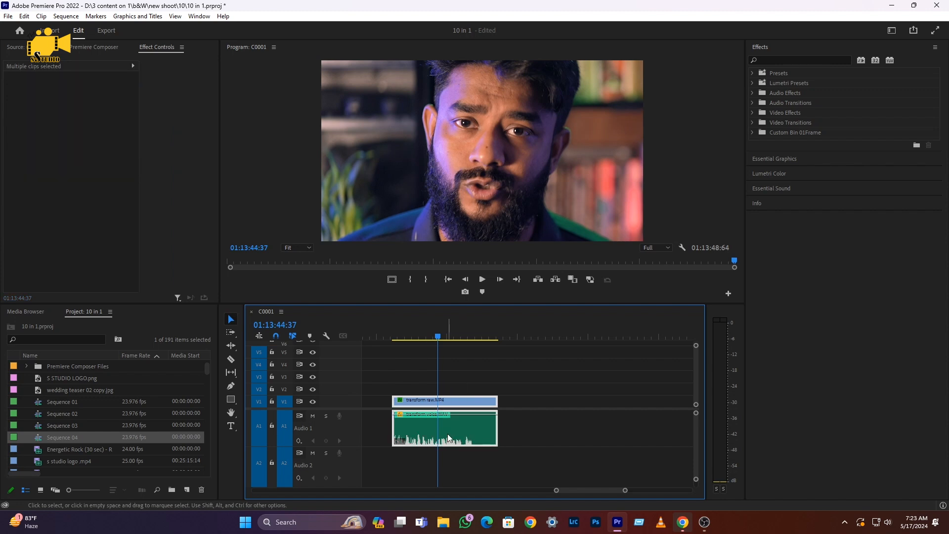
{"action": "left_click_drag", "start_coordinate": [438, 438], "coordinate": [566, 432]}
{"action": "left_click", "coordinate": [537, 338]}
{"action": "left_click_drag", "start_coordinate": [539, 340], "coordinate": [547, 340]}
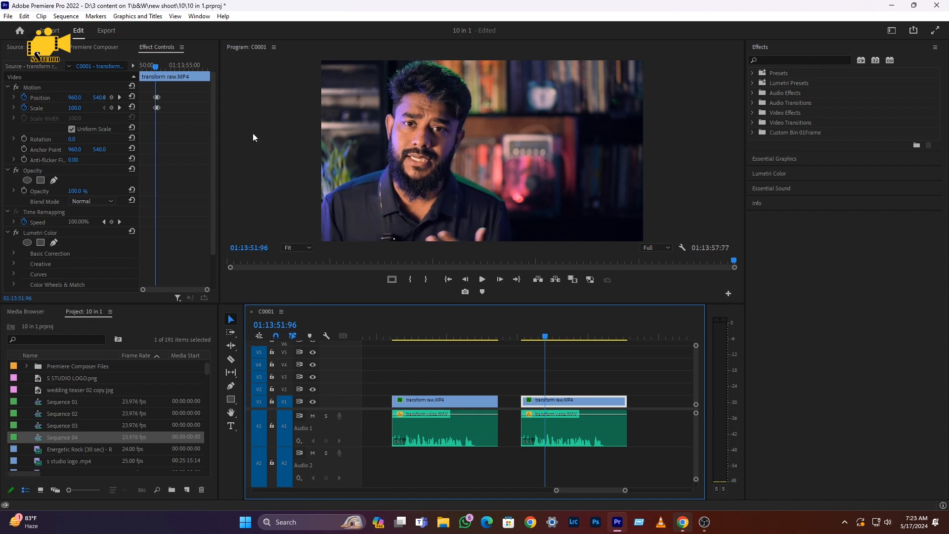
{"action": "left_click_drag", "start_coordinate": [173, 93], "coordinate": [151, 118]}
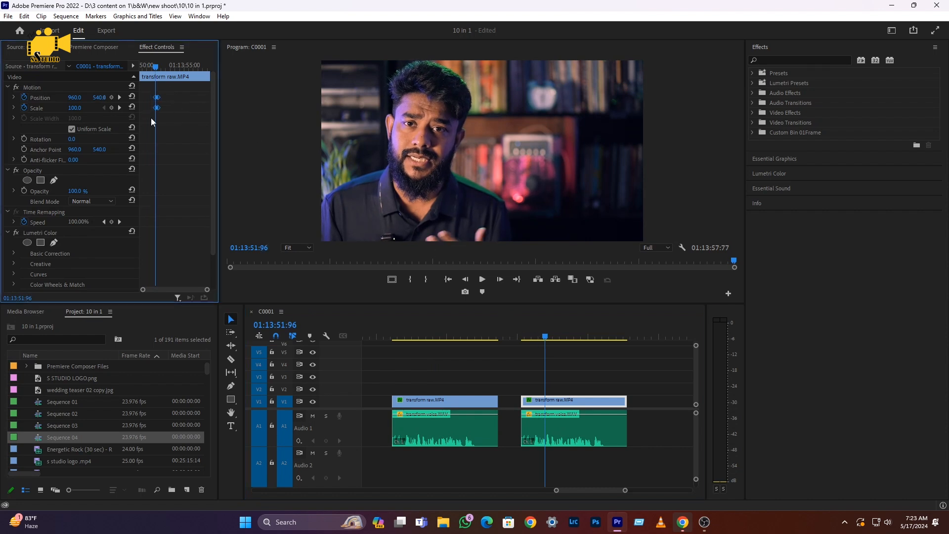
{"action": "key", "text": "Delete"}
- Play the copied clip to find where the zoom should start and add a sequence marker at 01:13:52:01
{"action": "left_click_drag", "start_coordinate": [540, 334], "coordinate": [532, 336]}
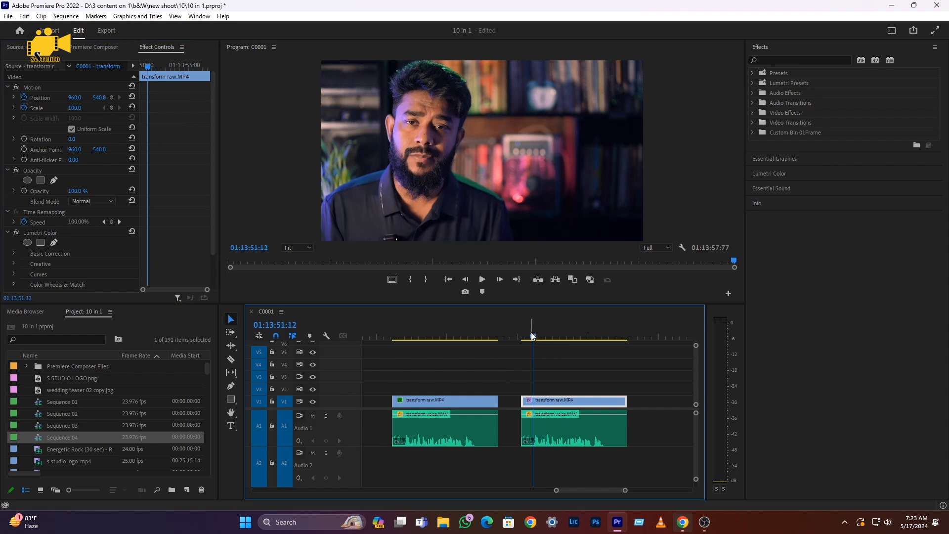
{"action": "key", "text": "space"}
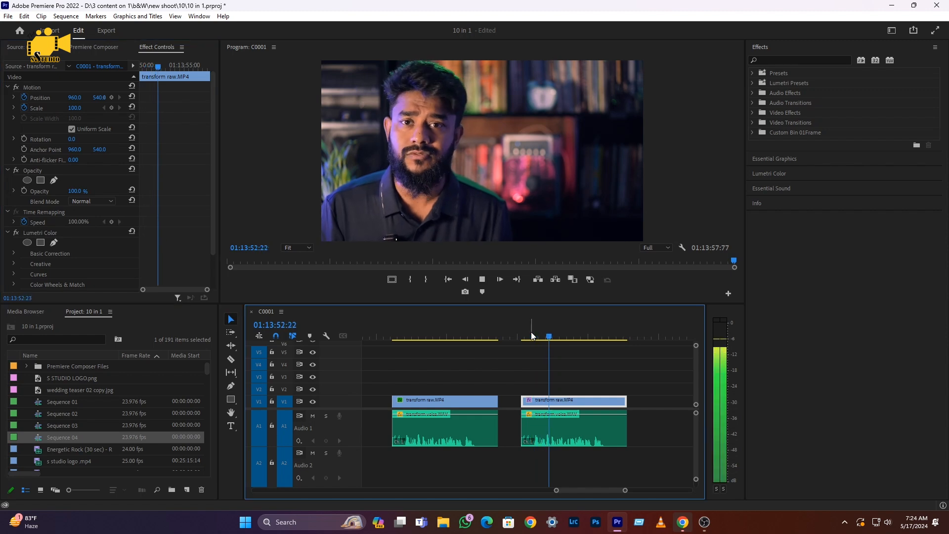
{"action": "left_click", "coordinate": [540, 335]}
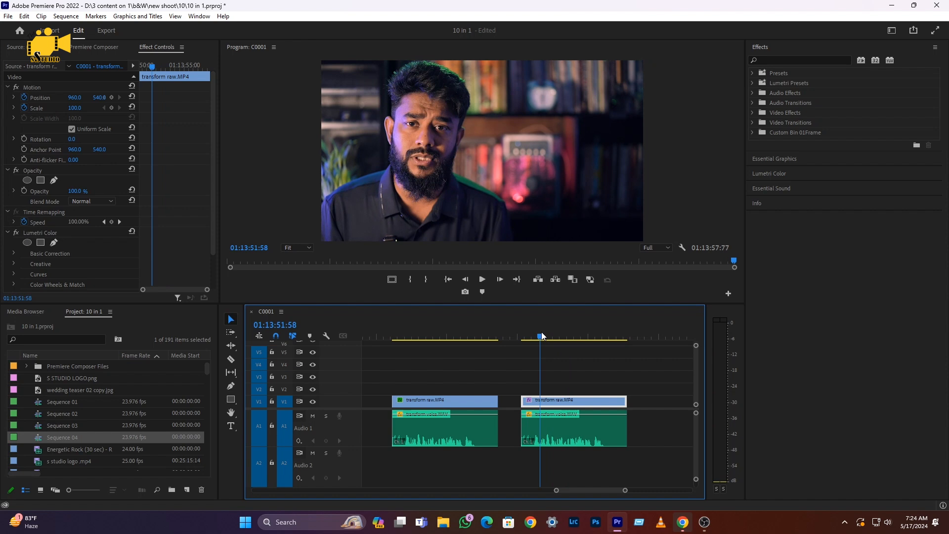
{"action": "scroll", "coordinate": [564, 411], "scroll_direction": "up", "scroll_amount": 2, "text": "alt"}
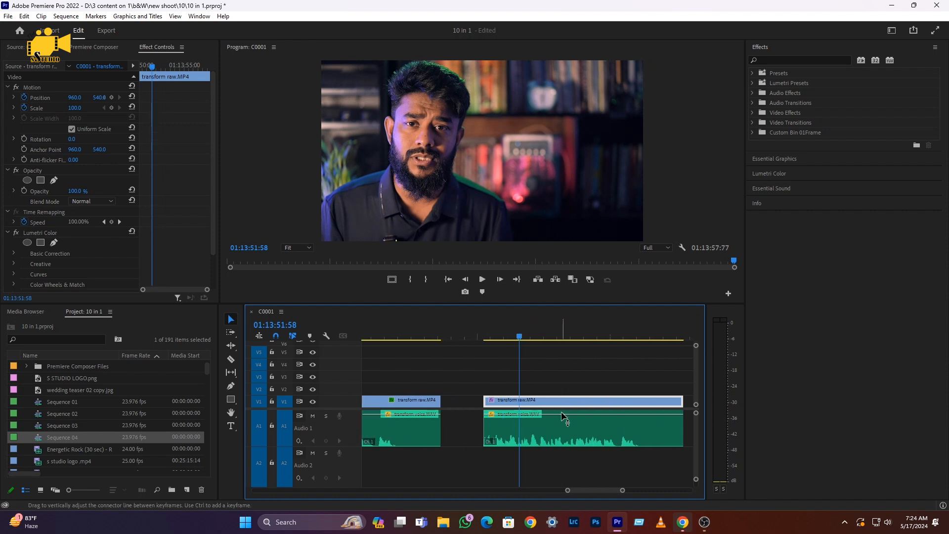
{"action": "key", "text": "space"}
{"action": "key", "text": "space"}
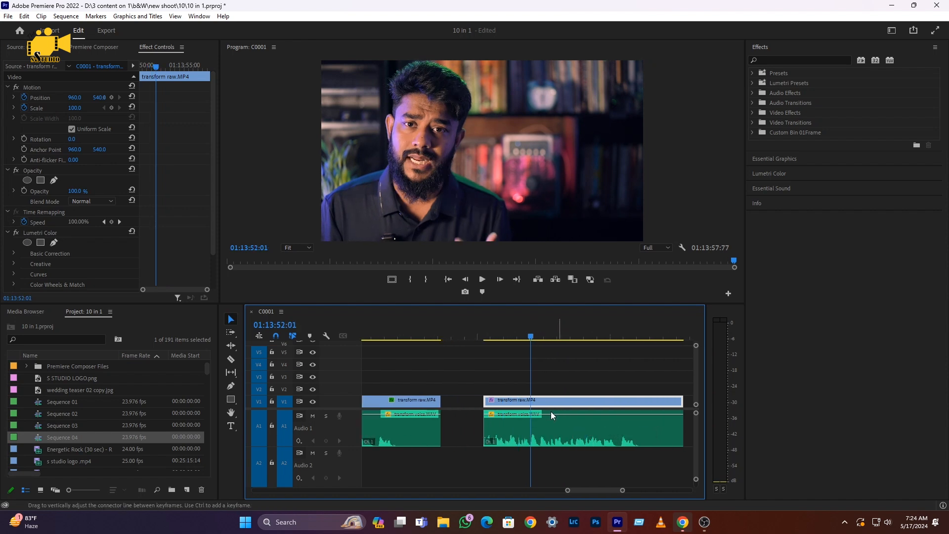
{"action": "left_click", "coordinate": [482, 291]}
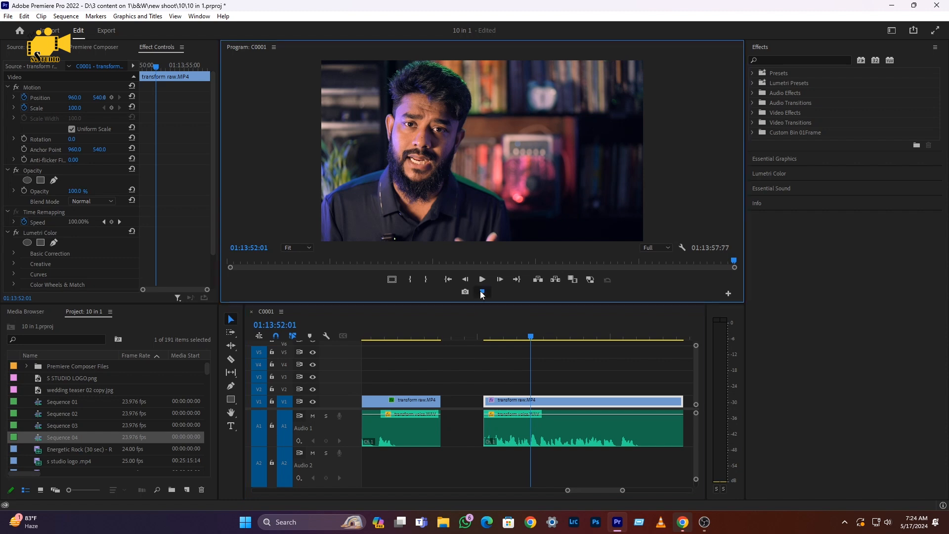
- Add a second marker at 01:13:52:20 for the end of the zoom
{"action": "left_click", "coordinate": [532, 340]}
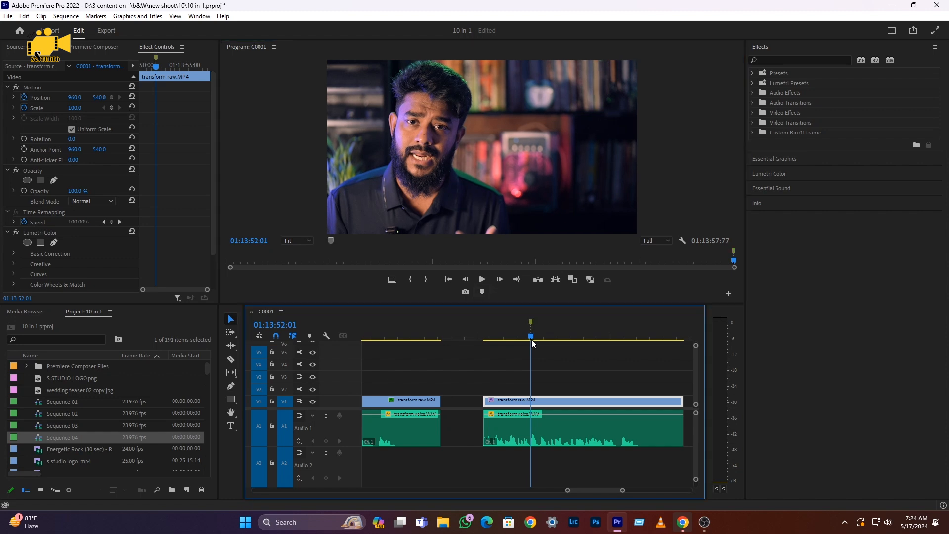
{"action": "left_click_drag", "start_coordinate": [532, 339], "coordinate": [537, 340]}
{"action": "left_click", "coordinate": [482, 291]}
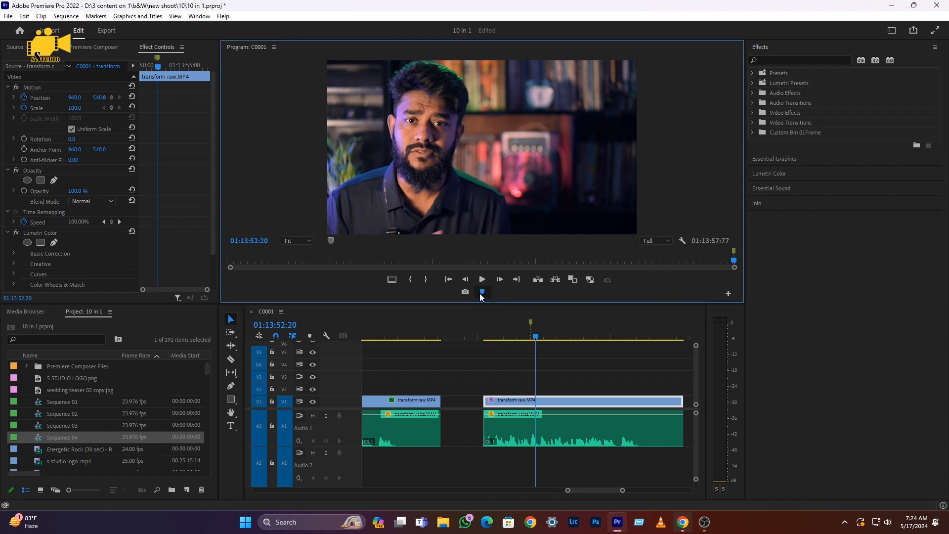
- Play through the section around the two markers and return the playhead to the first marker at 01:13:52:01
{"action": "scroll", "coordinate": [535, 342], "scroll_direction": "up", "scroll_amount": 2}
{"action": "left_click_drag", "start_coordinate": [534, 337], "coordinate": [518, 338]}
{"action": "left_click", "coordinate": [547, 339]}
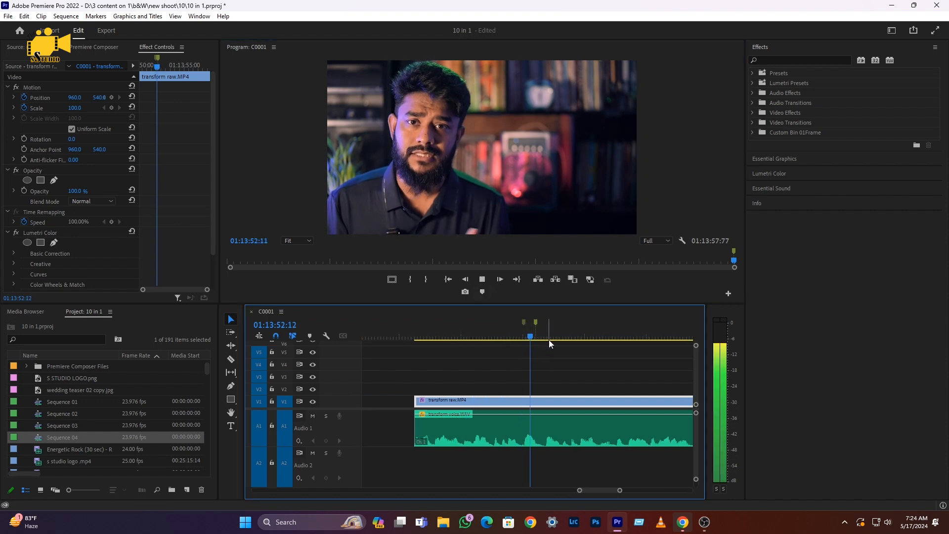
{"action": "left_click", "coordinate": [524, 322]}
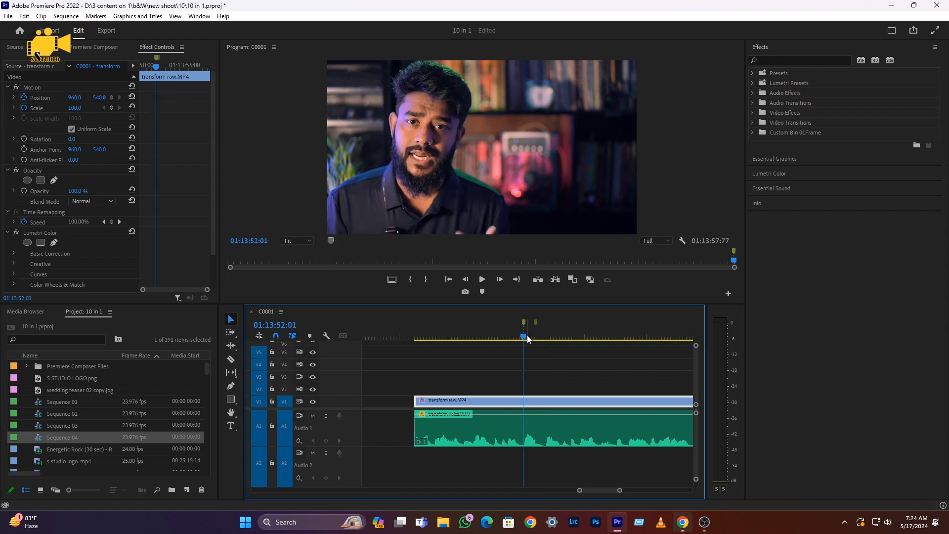
- Find the Distort Transform effect by searching for "transform" and apply it to the copied video clip
{"action": "left_click", "coordinate": [773, 61]}
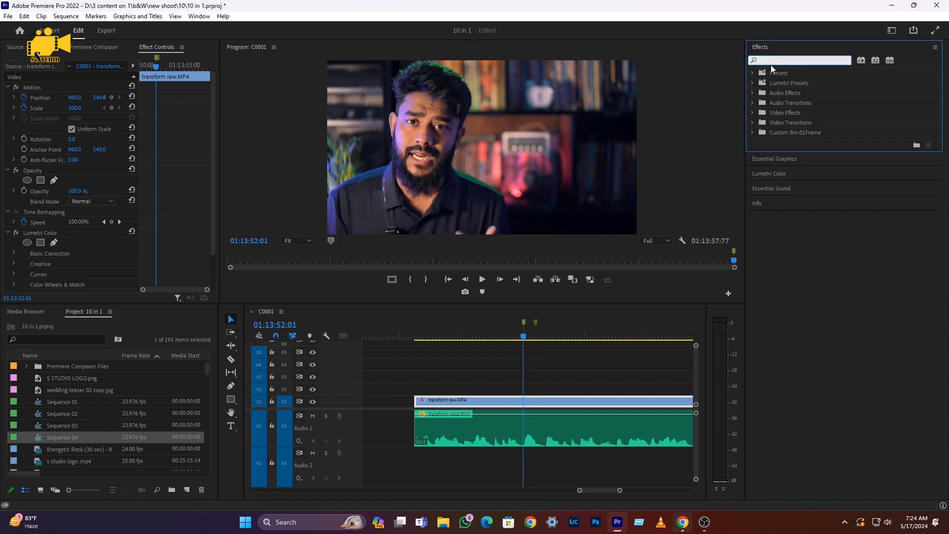
{"action": "type", "text": "transform"}
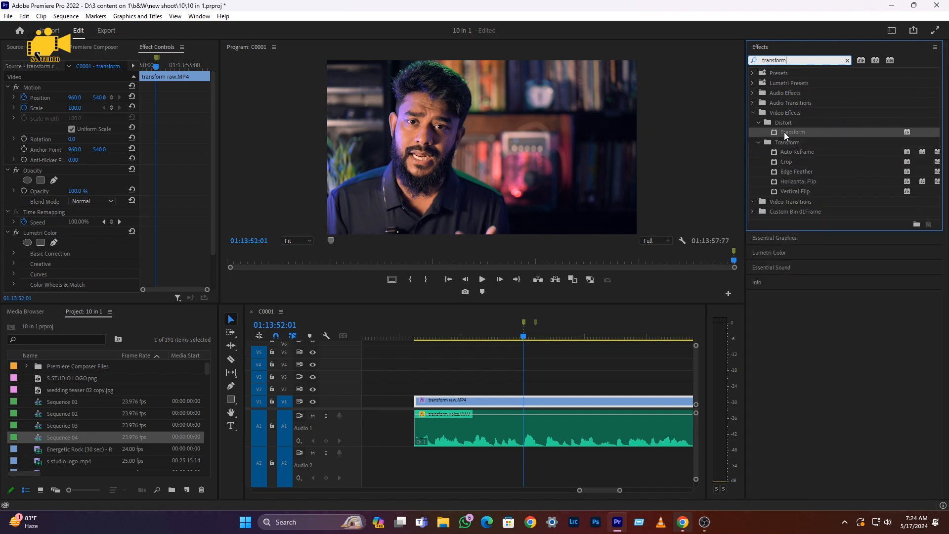
{"action": "left_click_drag", "start_coordinate": [791, 132], "coordinate": [531, 406]}
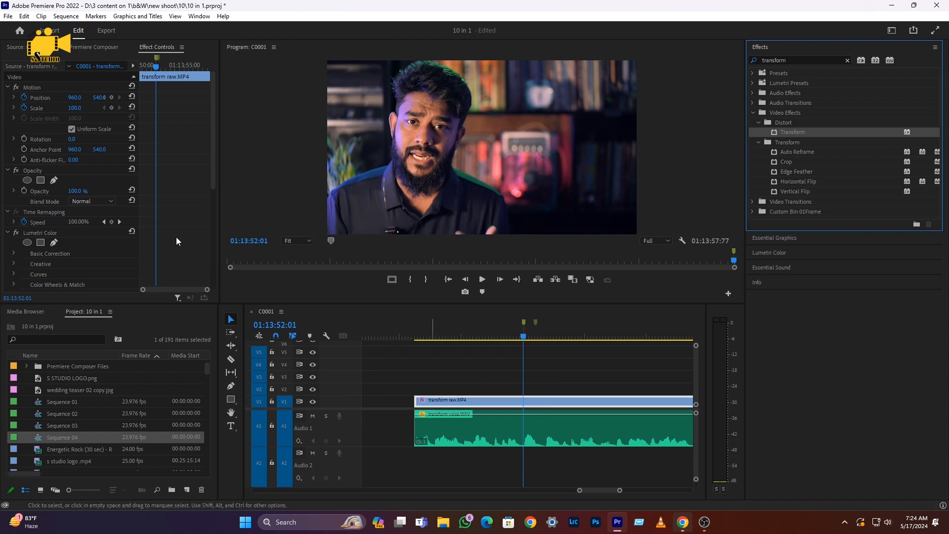
- Start keyframing the Transform effect's Scale and Position at the first marker, keeping Scale 100 and Position 960, 540
{"action": "left_click_drag", "start_coordinate": [211, 165], "coordinate": [206, 274]}
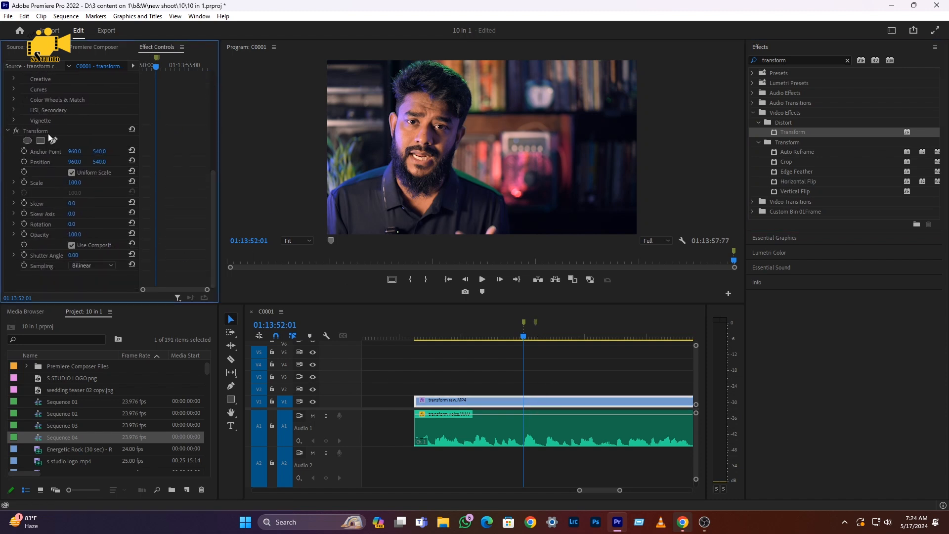
{"action": "key", "text": "shift+3"}
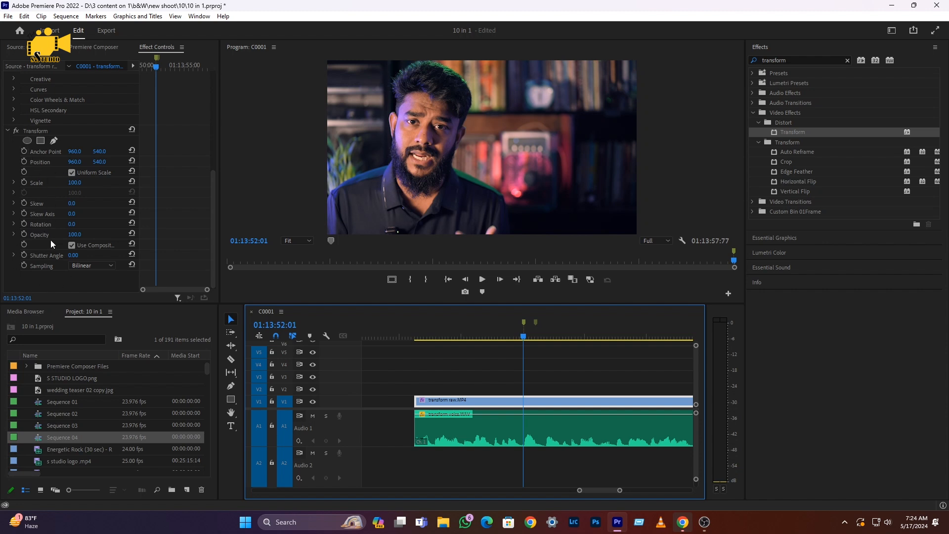
{"action": "scroll", "coordinate": [49, 240], "scroll_direction": "up", "scroll_amount": 8}
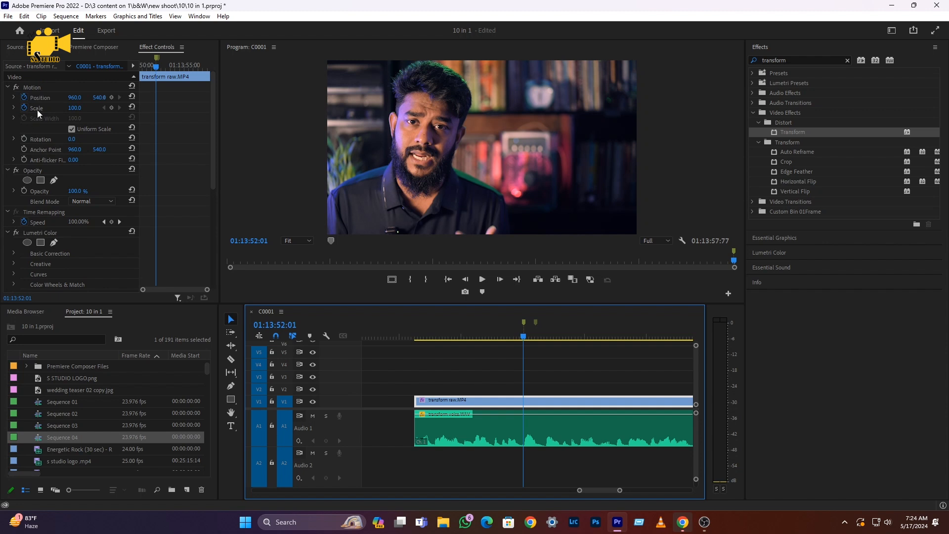
{"action": "scroll", "coordinate": [49, 183], "scroll_direction": "down", "scroll_amount": 8}
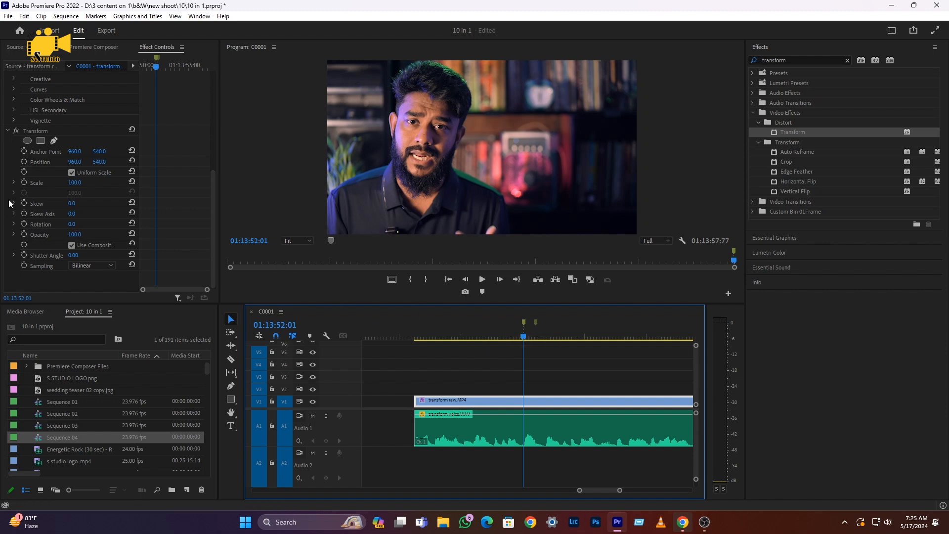
{"action": "left_click", "coordinate": [25, 182]}
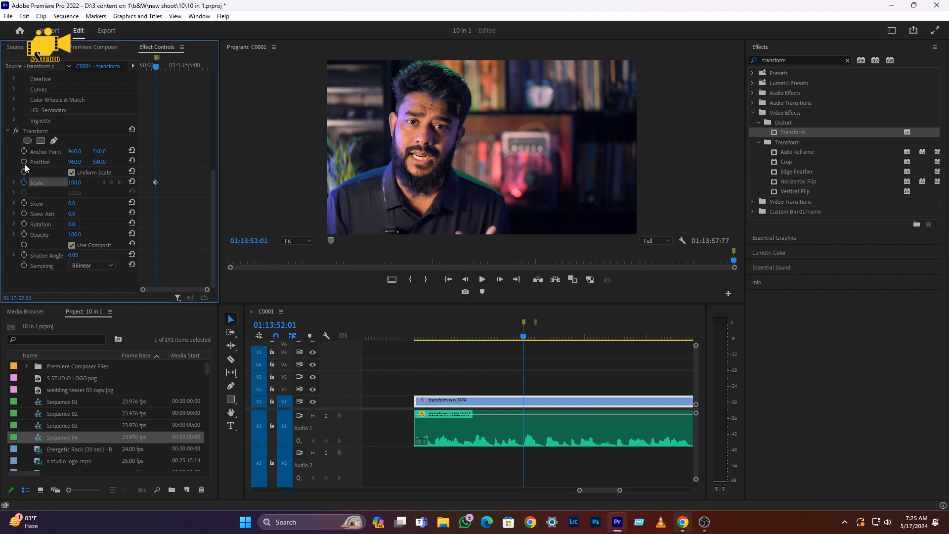
{"action": "left_click", "coordinate": [24, 161]}
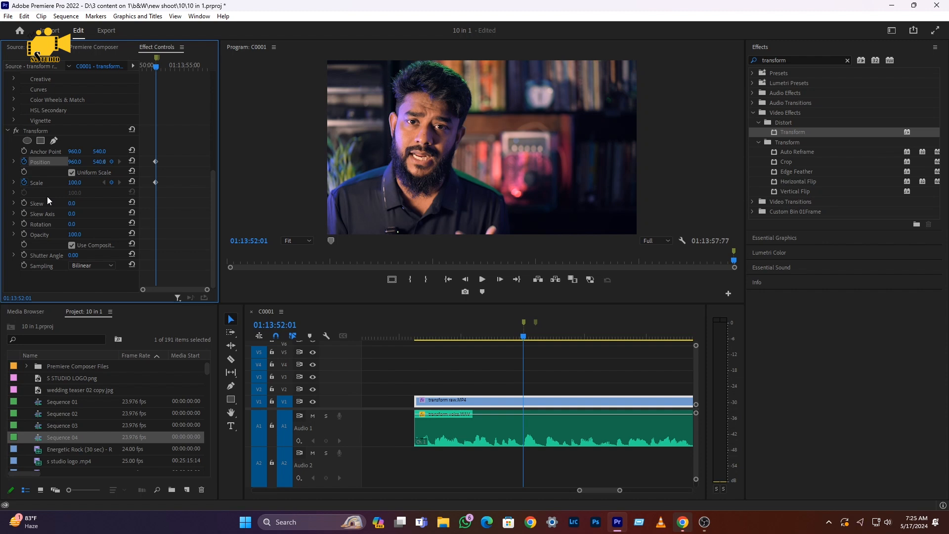
- At 01:13:52:22, near the second marker, set the Transform effect's Scale to 194 and Position to 1630, 645 to frame the face
{"action": "left_click", "coordinate": [536, 338]}
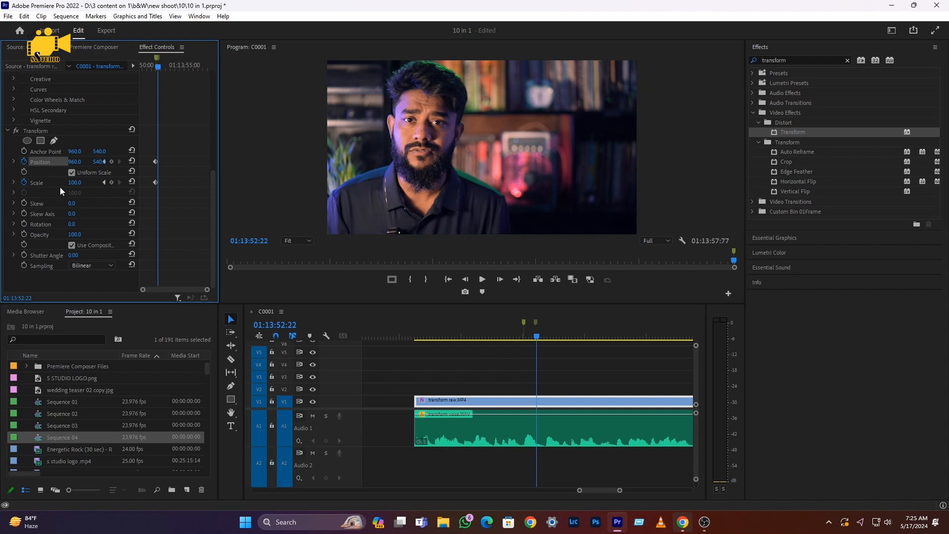
{"action": "left_click_drag", "start_coordinate": [74, 182], "coordinate": [341, 164]}
{"action": "left_click_drag", "start_coordinate": [99, 164], "coordinate": [148, 164]}
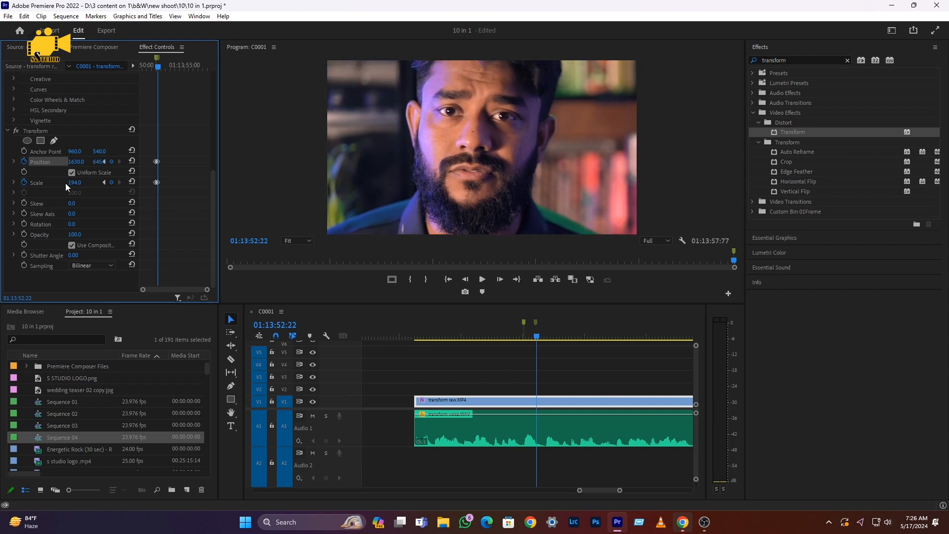
{"action": "scroll", "coordinate": [65, 183], "scroll_direction": "up", "scroll_amount": 8}
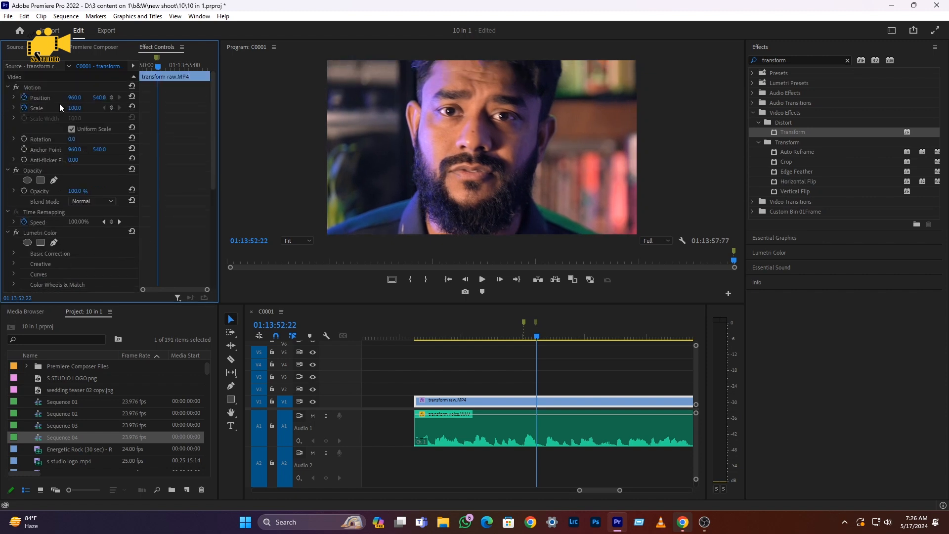
{"action": "scroll", "coordinate": [108, 233], "scroll_direction": "down", "scroll_amount": 8}
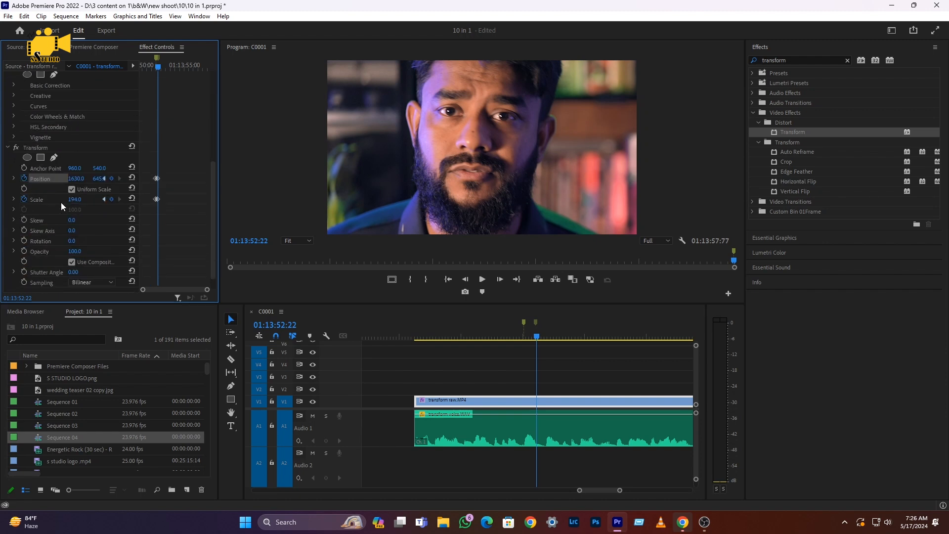
- Play back the copied clip's new Transform zoom from before its first keyframe
{"action": "left_click_drag", "start_coordinate": [160, 67], "coordinate": [153, 67]}
{"action": "key", "text": "space"}
{"action": "key", "text": "space"}
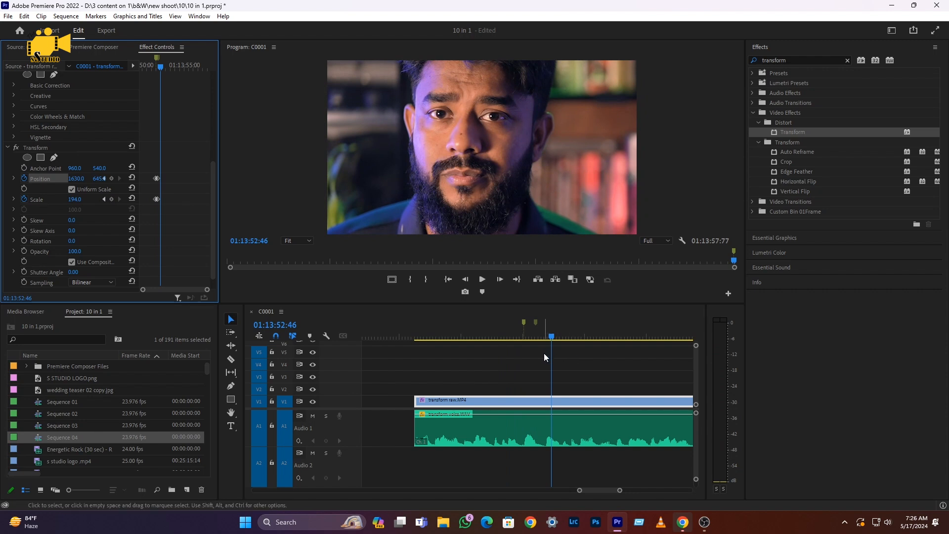
- Play the original clip's Motion zoom and the copied clip's Transform zoom to compare them
{"action": "scroll", "coordinate": [541, 358], "scroll_direction": "down", "scroll_amount": 5}
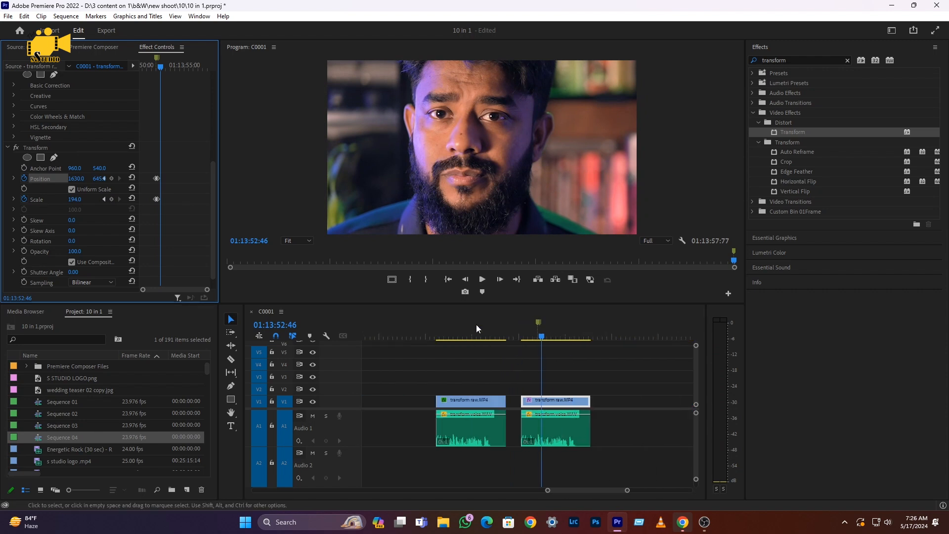
{"action": "left_click", "coordinate": [462, 334]}
{"action": "left_click_drag", "start_coordinate": [463, 334], "coordinate": [445, 346]}
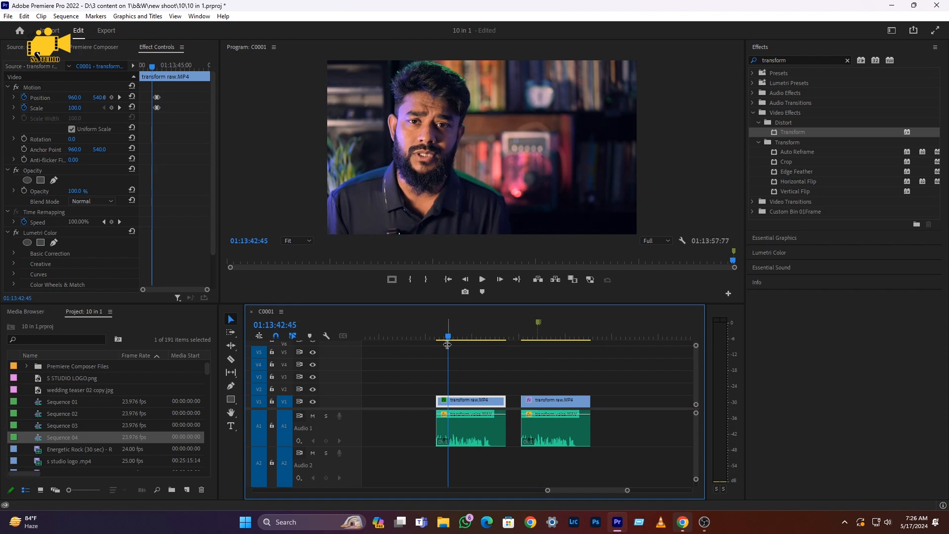
{"action": "key", "text": "space"}
{"action": "key", "text": "space"}
{"action": "left_click", "coordinate": [530, 335]}
{"action": "key", "text": "space"}
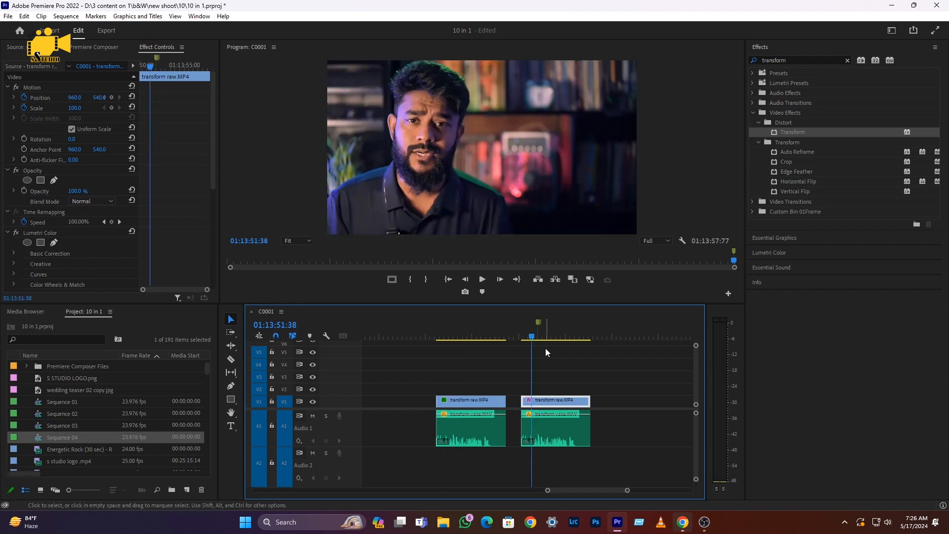
{"action": "key", "text": "space"}
- Turn off Use Composition's Shutter Angle in the copied clip's Transform effect and set Shutter Angle to 360
{"action": "scroll", "coordinate": [538, 404], "scroll_direction": "up", "scroll_amount": 2}
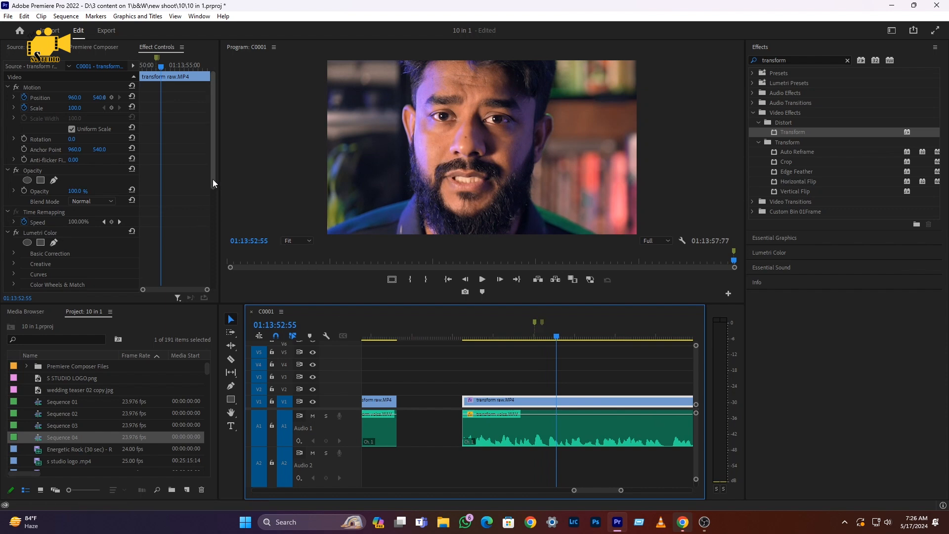
{"action": "left_click_drag", "start_coordinate": [213, 180], "coordinate": [215, 281]}
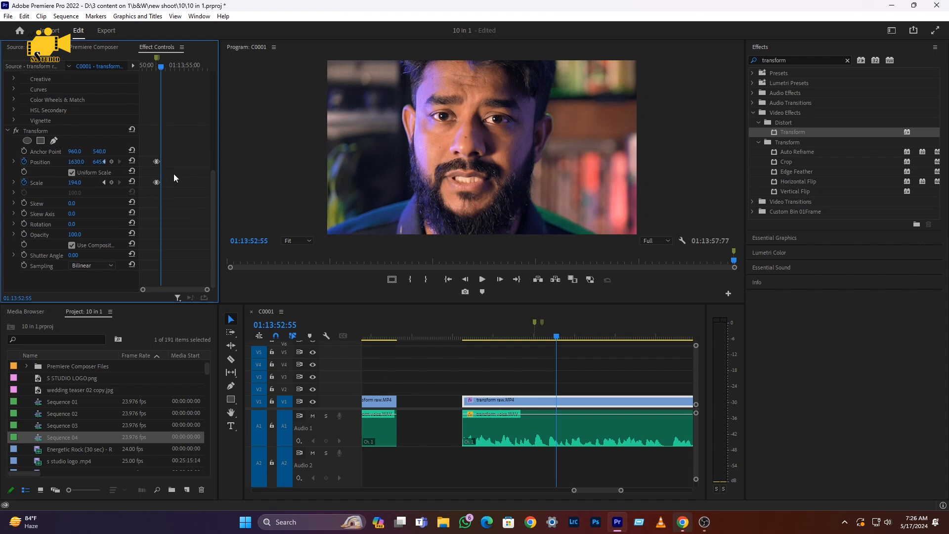
{"action": "left_click", "coordinate": [72, 246]}
{"action": "left_click", "coordinate": [73, 255]}
{"action": "type", "text": "360"}
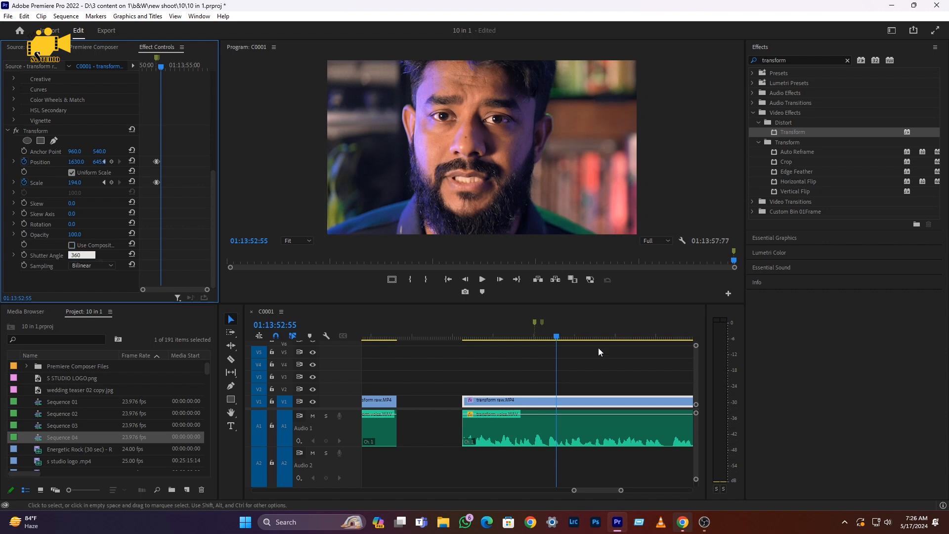
{"action": "left_click", "coordinate": [537, 337]}
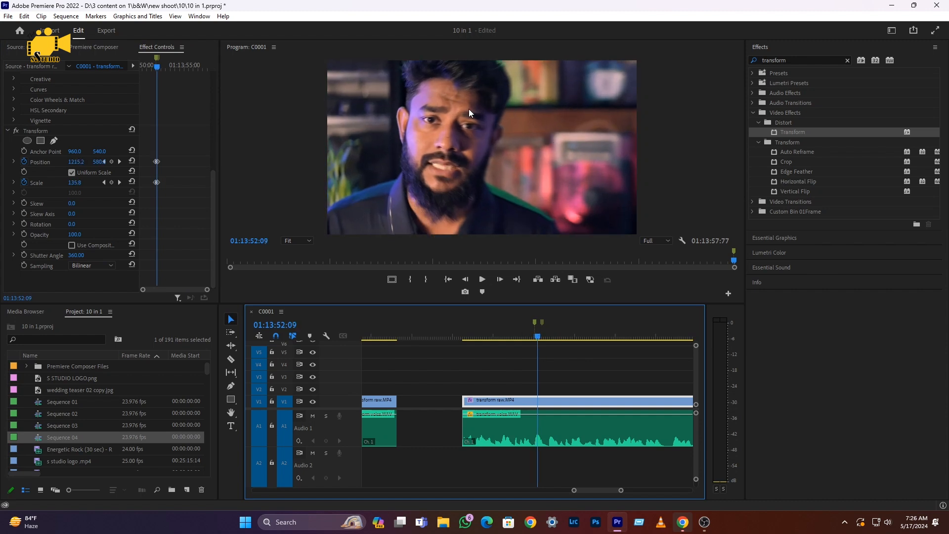
- Play and step frame by frame through the copied clip's Transform zoom to examine its motion blur
{"action": "left_click", "coordinate": [519, 336]}
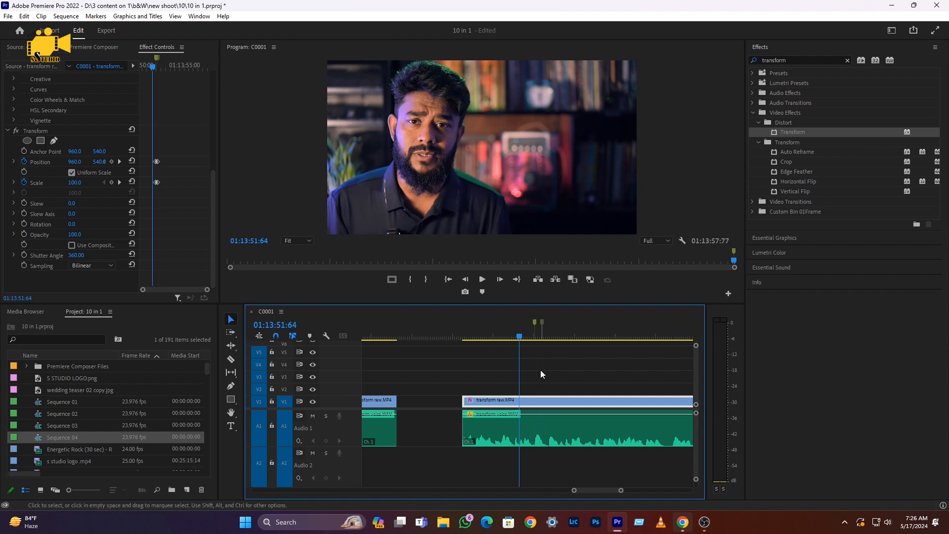
{"action": "key", "text": "space"}
{"action": "left_click", "coordinate": [535, 329]}
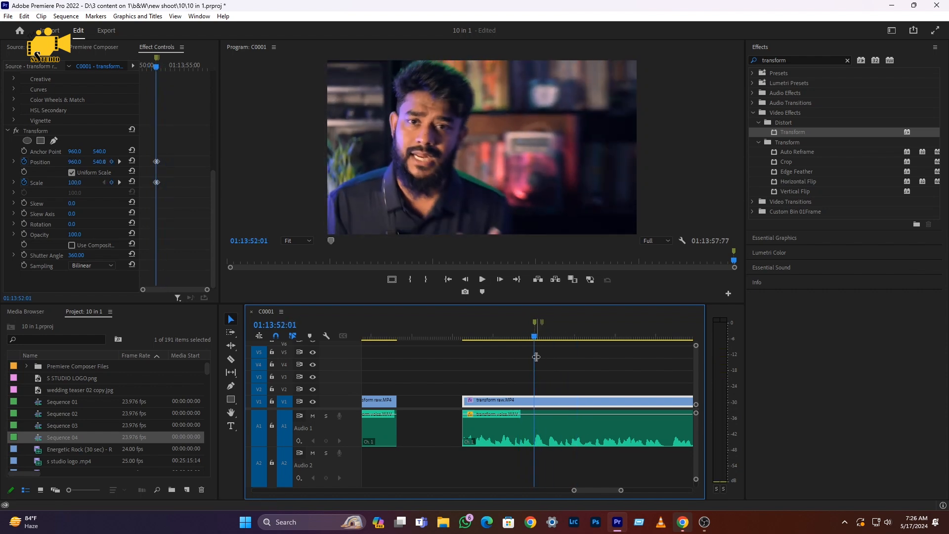
{"action": "scroll", "coordinate": [536, 356], "scroll_direction": "up", "scroll_amount": 3}
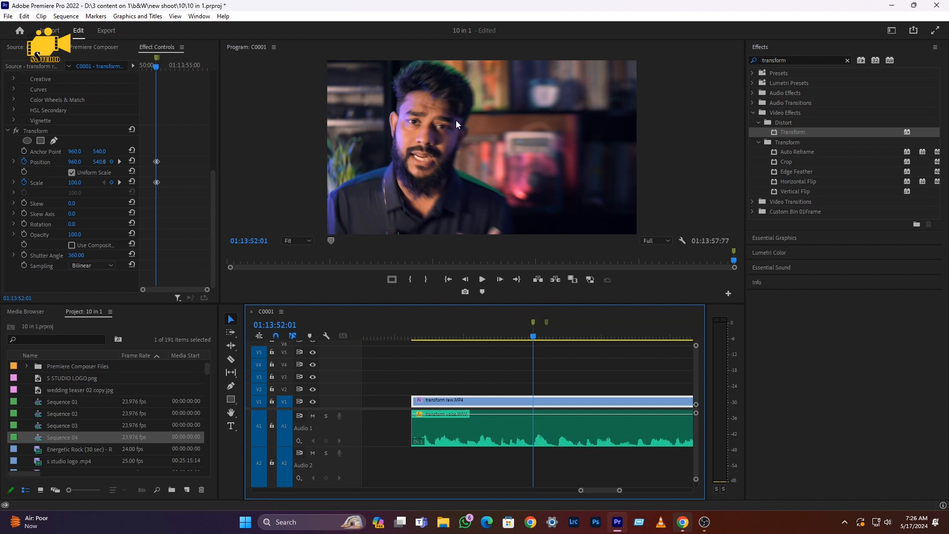
{"action": "key", "text": "Right"}
{"action": "key", "text": "Right"}
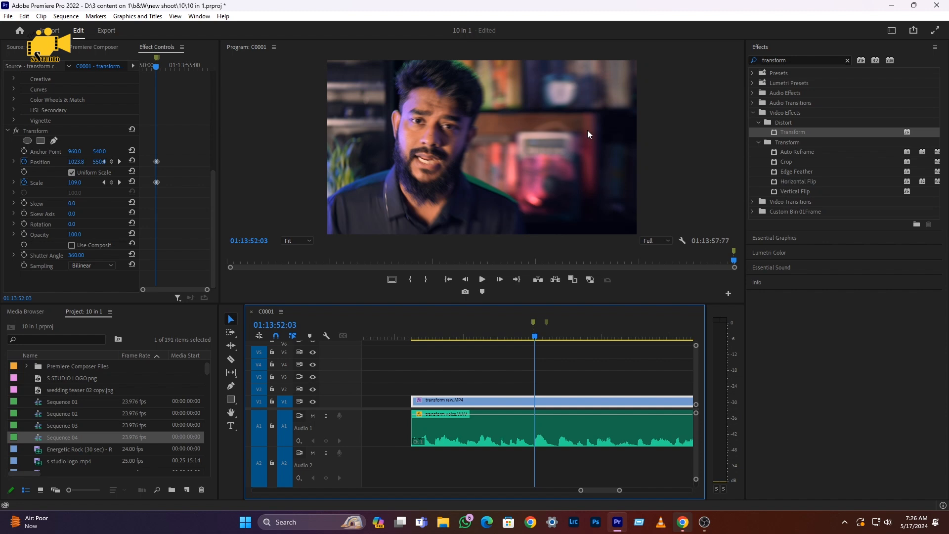
{"action": "key", "text": "space"}
{"action": "left_click", "coordinate": [527, 337]}
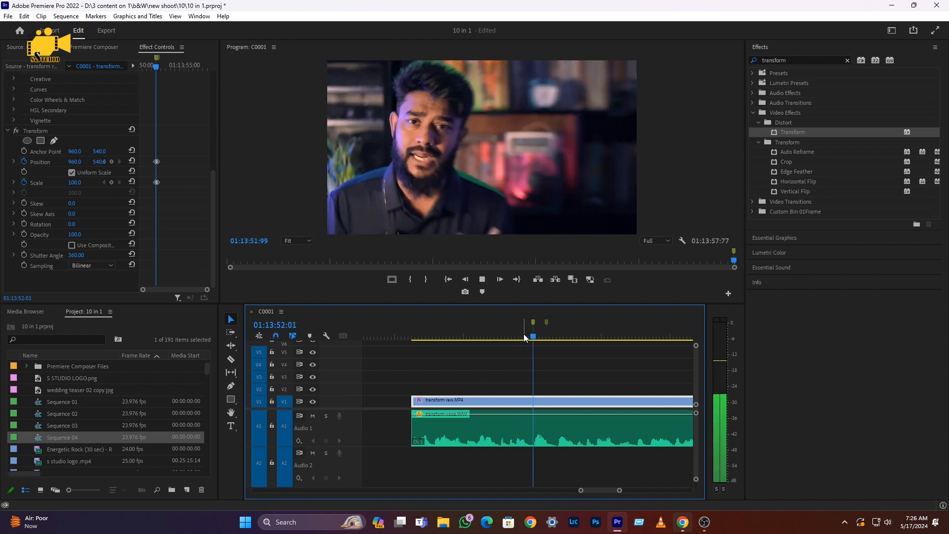
{"action": "key", "text": "space"}
- Clear the effects search and add a text box reading "Transform" over the lower left of the frame at 01:13:53:38
{"action": "scroll", "coordinate": [562, 355], "scroll_direction": "down", "scroll_amount": 5}
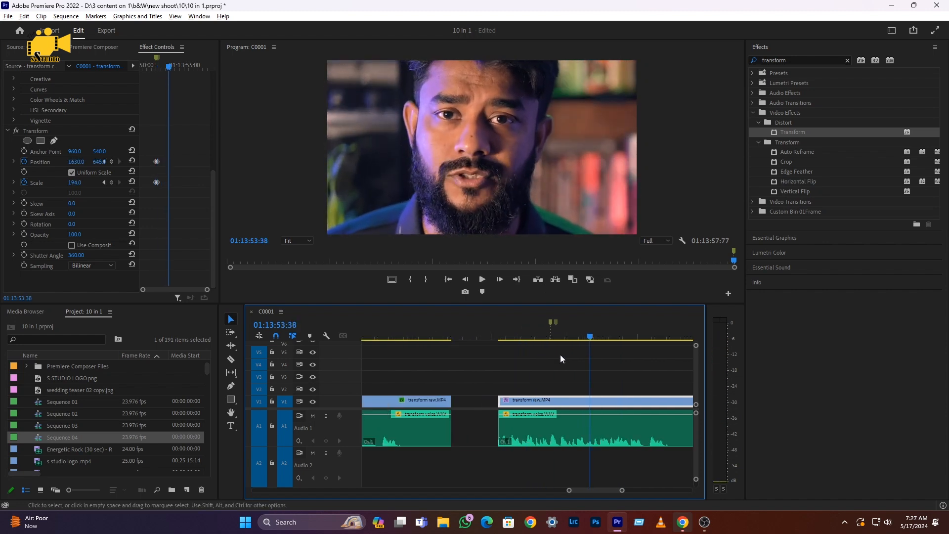
{"action": "scroll", "coordinate": [559, 354], "scroll_direction": "down", "scroll_amount": 4}
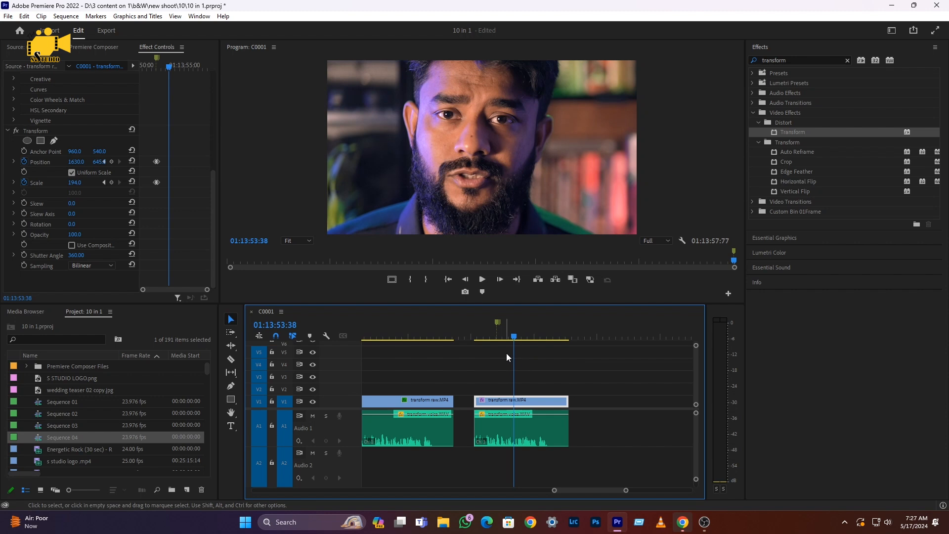
{"action": "left_click", "coordinate": [847, 60]}
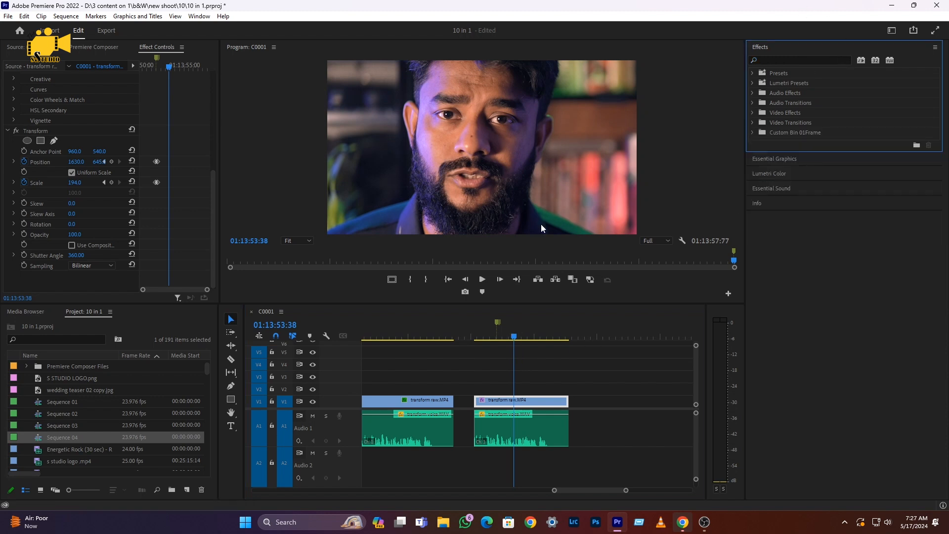
{"action": "left_click", "coordinate": [231, 426]}
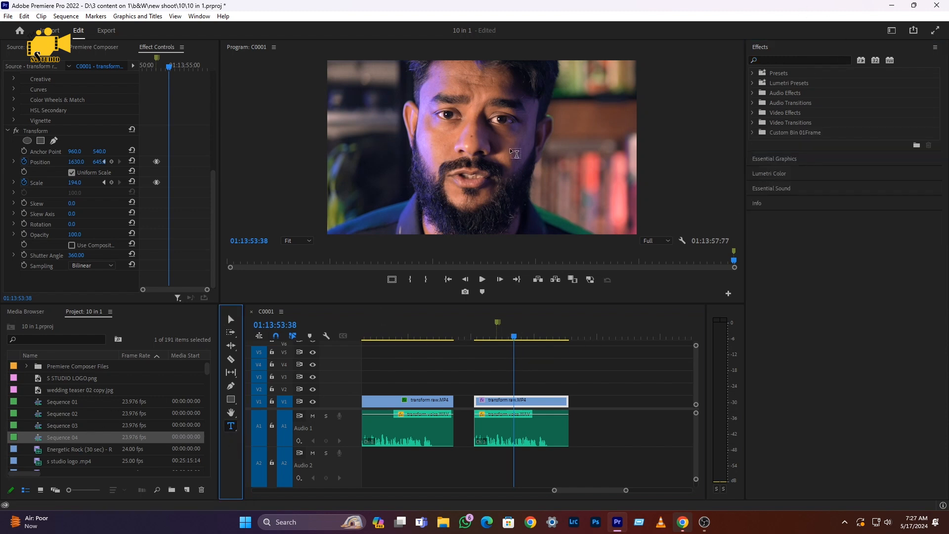
{"action": "left_click_drag", "start_coordinate": [341, 157], "coordinate": [556, 222]}
{"action": "type", "text": "Transform"}
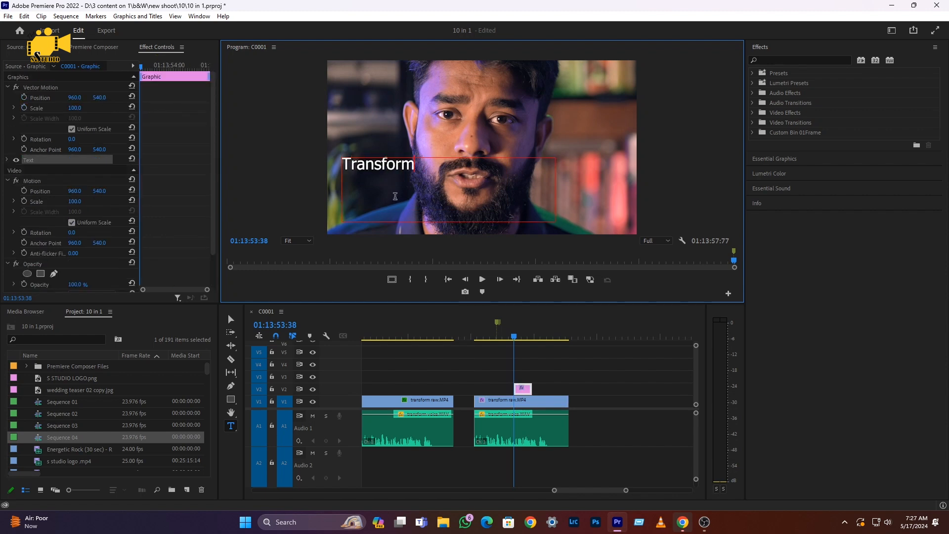
- Keyframe the title's Vector Motion Position from 412, 540 at 01:13:53:38 to 936, 540 at 01:13:53:70, so it slides in
{"action": "left_click", "coordinate": [217, 205]}
{"action": "left_click_drag", "start_coordinate": [77, 98], "coordinate": [93, 98]}
{"action": "left_click_drag", "start_coordinate": [75, 97], "coordinate": [55, 99]}
{"action": "left_click", "coordinate": [22, 97]}
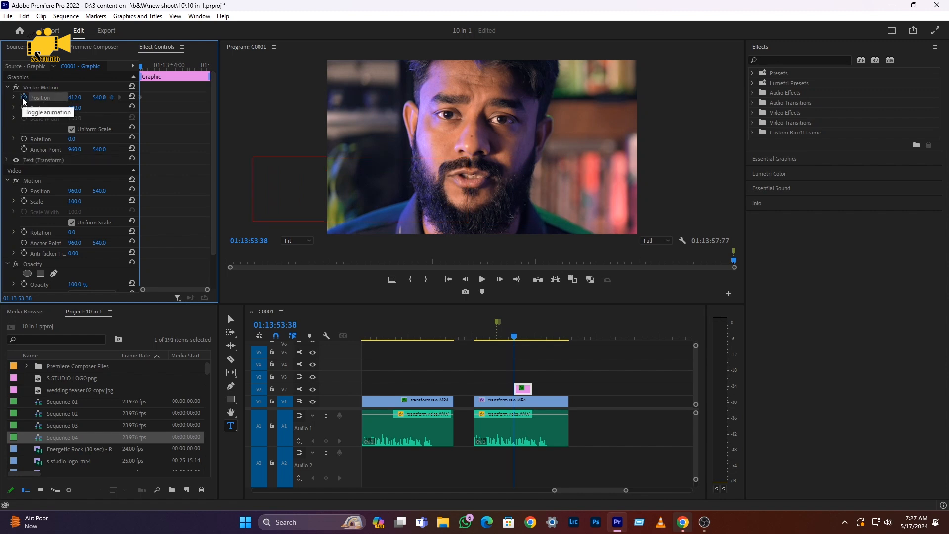
{"action": "key", "text": "space"}
{"action": "key", "text": "space"}
{"action": "left_click_drag", "start_coordinate": [75, 98], "coordinate": [345, 98]}
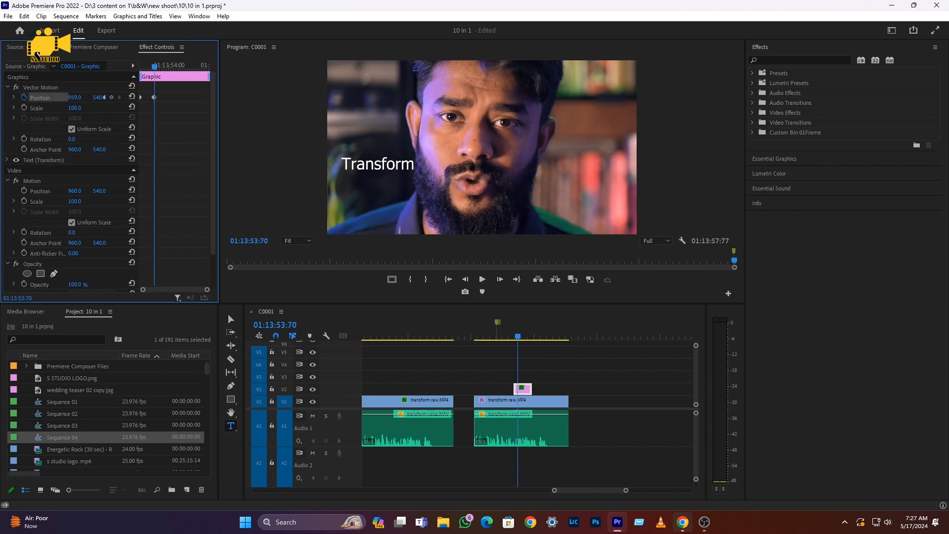
- Play back the title's Vector Motion slide-in twice from just before the graphic starts
{"action": "left_click", "coordinate": [511, 335]}
{"action": "key", "text": "space"}
{"action": "key", "text": "space"}
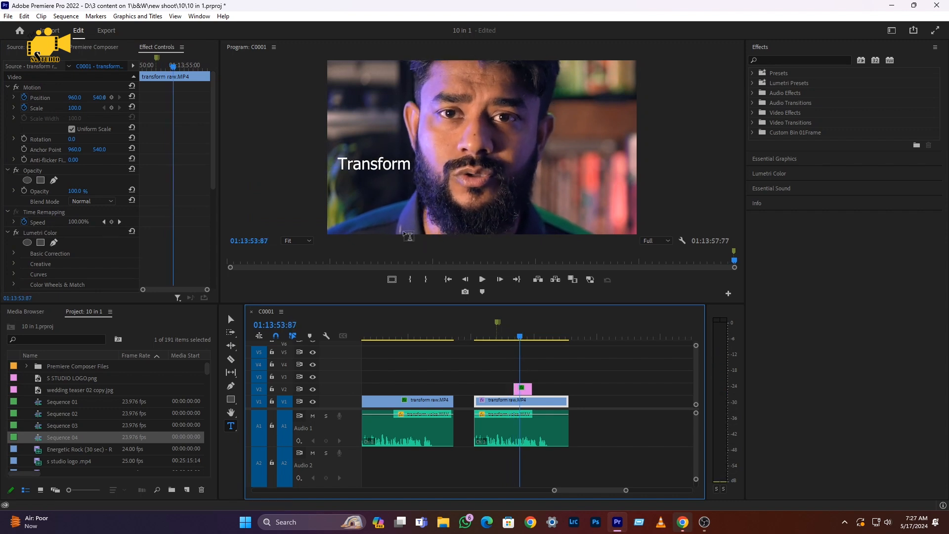
{"action": "left_click", "coordinate": [512, 331]}
{"action": "key", "text": "space"}
{"action": "key", "text": "space"}
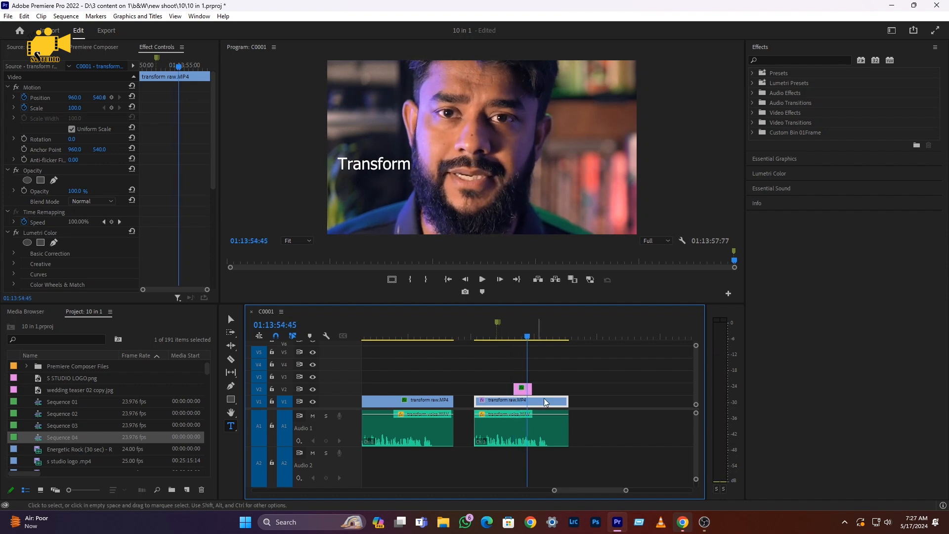
- Duplicate the "Transform" title further along track V2 and mute audio track A1
{"action": "left_click_drag", "start_coordinate": [521, 392], "coordinate": [543, 394]}
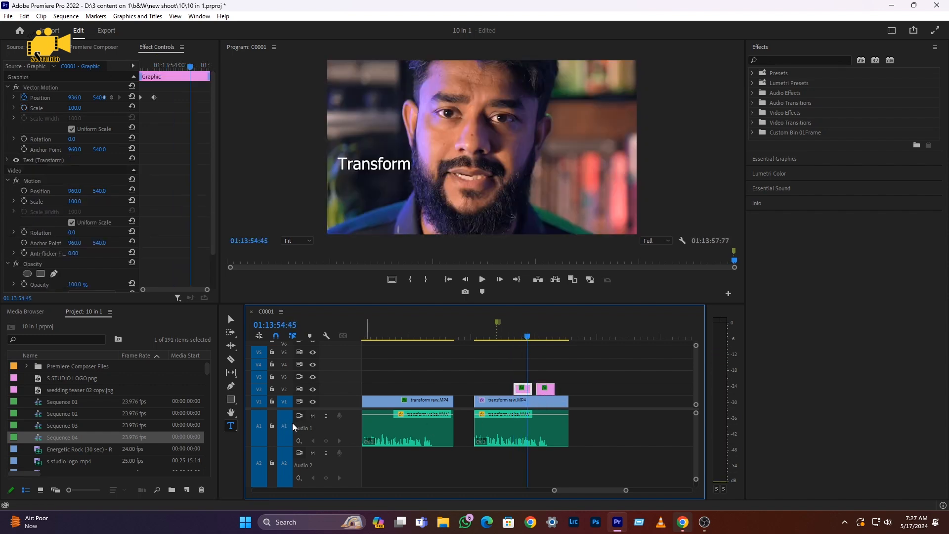
{"action": "left_click", "coordinate": [313, 415]}
- Remove the duplicate title's Vector Motion Position keyframes and reset its Position to 960, 540
{"action": "left_click", "coordinate": [538, 330]}
{"action": "left_click", "coordinate": [544, 401]}
{"action": "left_click", "coordinate": [547, 388]}
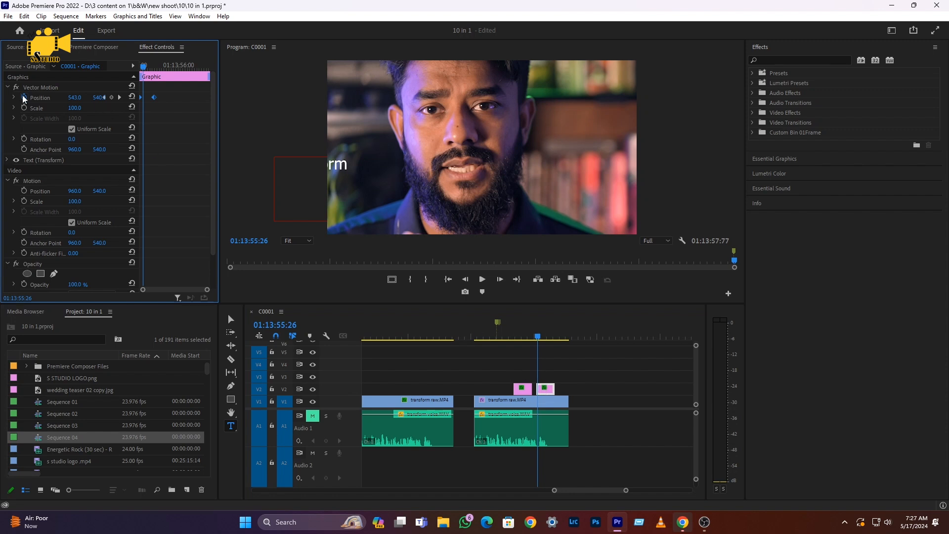
{"action": "key", "text": "Delete"}
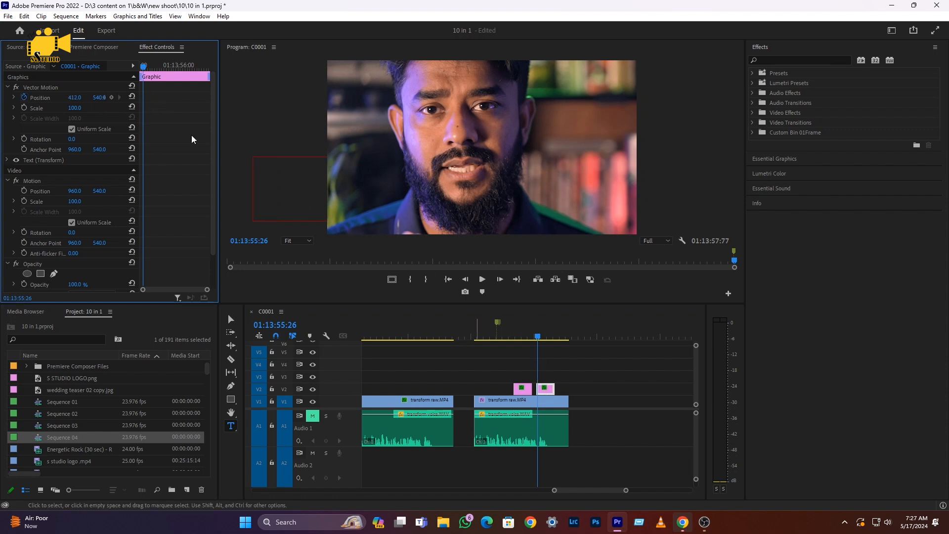
{"action": "left_click", "coordinate": [131, 98]}
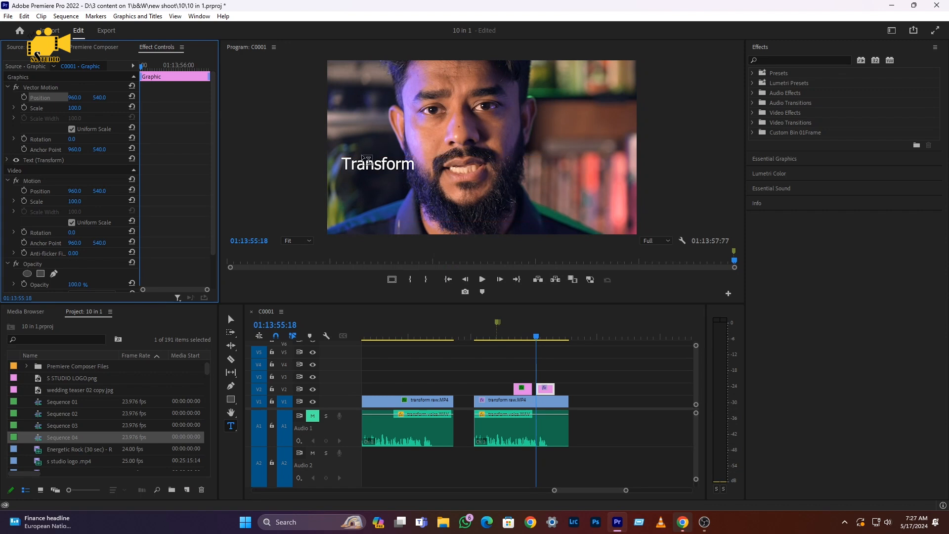
- Find the Transform distort effect by searching for "trans" and apply it to the duplicate title
{"action": "left_click", "coordinate": [778, 58]}
{"action": "type", "text": "trans"}
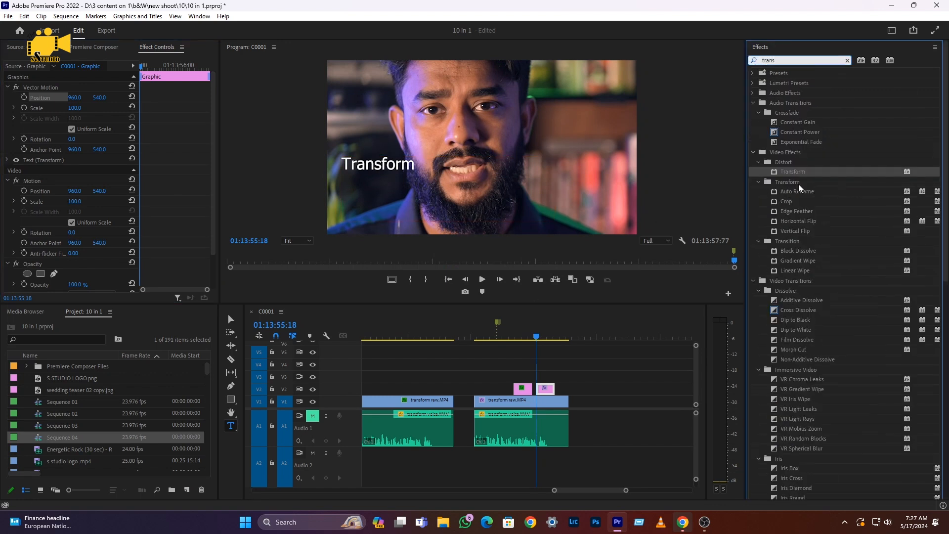
{"action": "left_click_drag", "start_coordinate": [777, 173], "coordinate": [549, 389]}
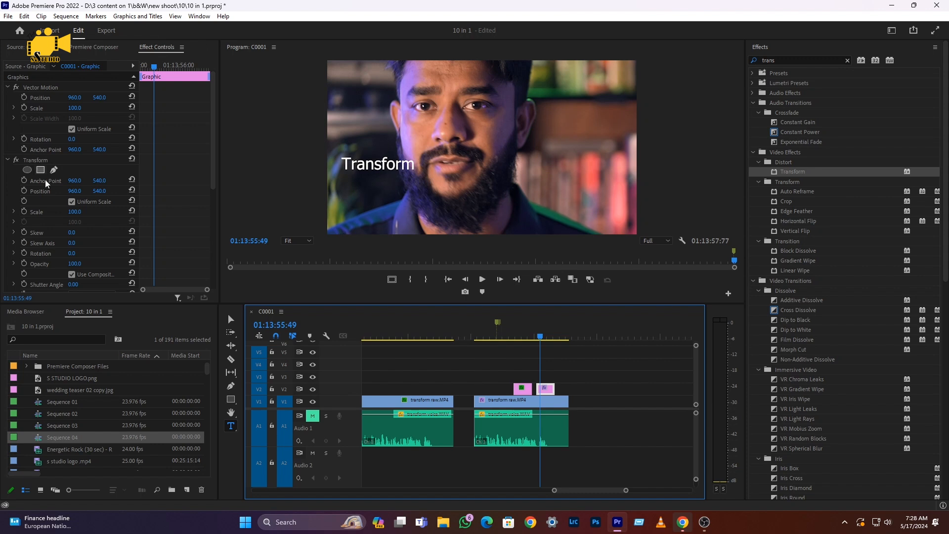
- Keyframe the duplicate title's Transform Position from 416, 540 at its first frame to 923, 540 shortly after
{"action": "left_click_drag", "start_coordinate": [155, 66], "coordinate": [118, 70]}
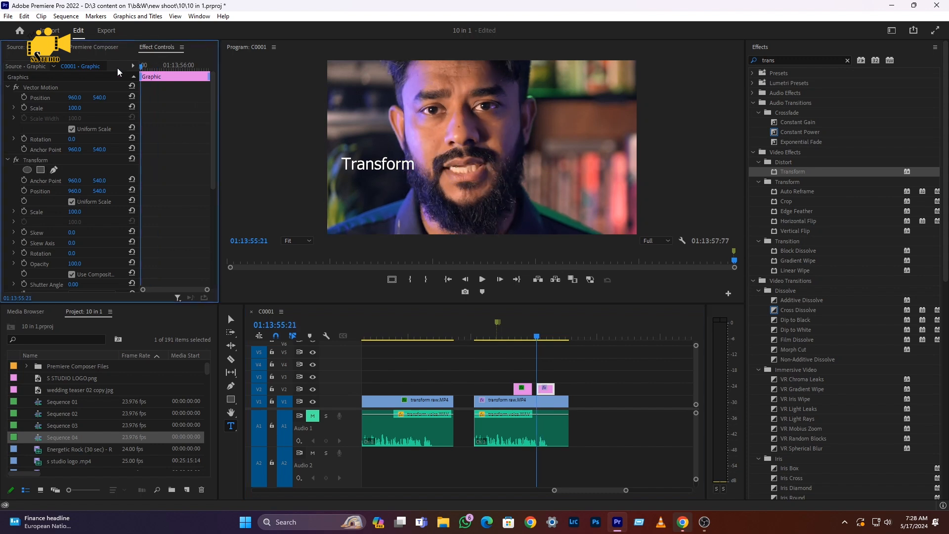
{"action": "left_click_drag", "start_coordinate": [74, 191], "coordinate": [30, 191]}
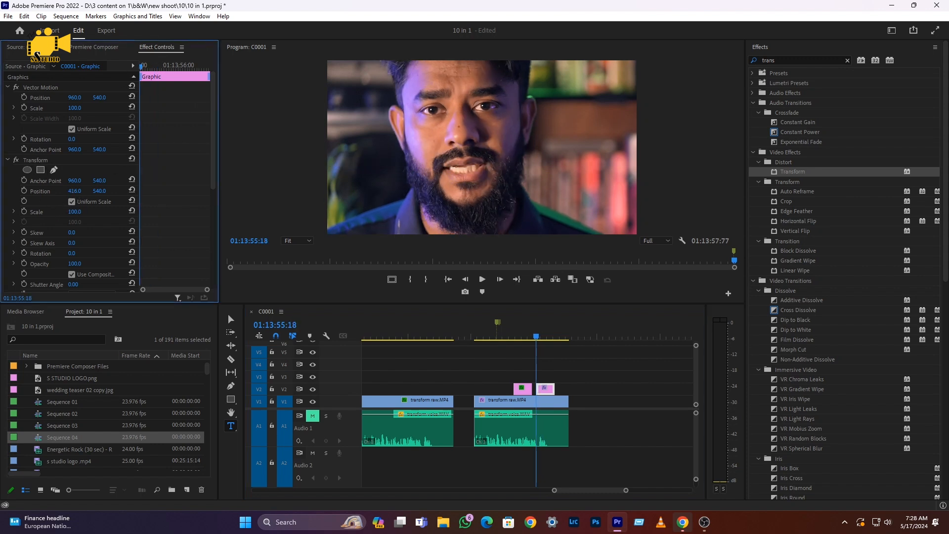
{"action": "left_click", "coordinate": [24, 191]}
{"action": "key", "text": "space"}
{"action": "left_click_drag", "start_coordinate": [75, 190], "coordinate": [148, 191]}
- Play back the duplicate title's Transform slide-in from its first frame
{"action": "left_click_drag", "start_coordinate": [156, 70], "coordinate": [116, 113]}
{"action": "key", "text": "space"}
{"action": "key", "text": "space"}
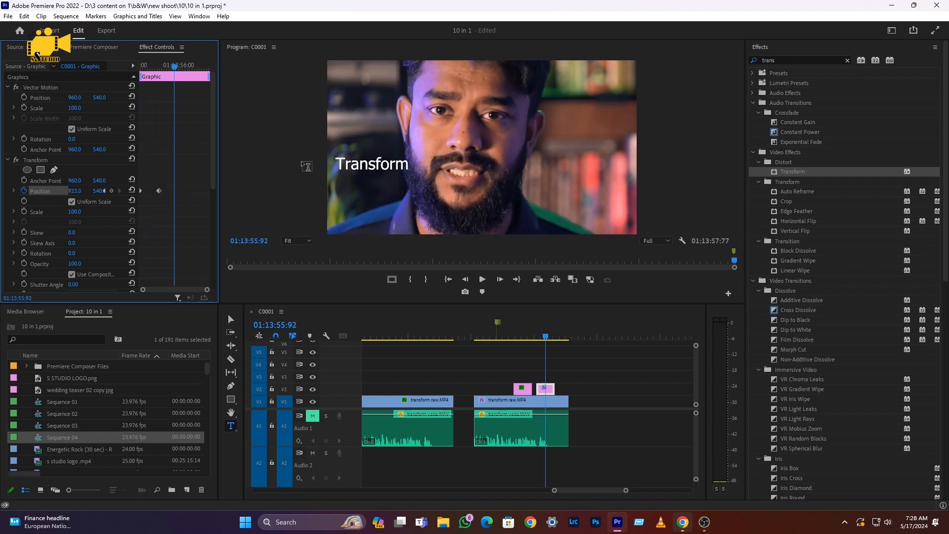
- Turn off Use Composition's Shutter Angle in the duplicate title's Transform effect and set Shutter Angle to 359
{"action": "left_click_drag", "start_coordinate": [176, 67], "coordinate": [147, 66]}
{"action": "scroll", "coordinate": [109, 223], "scroll_direction": "down", "scroll_amount": 2}
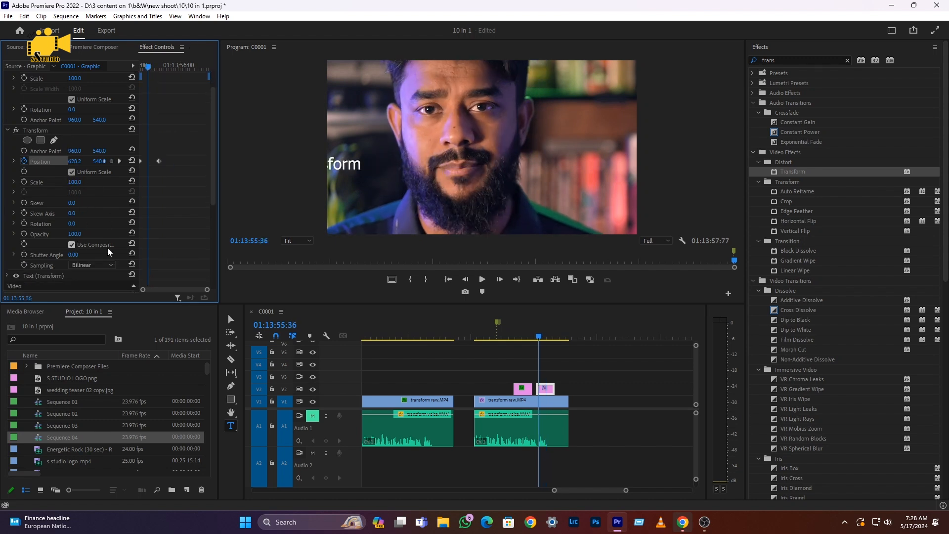
{"action": "left_click", "coordinate": [72, 244]}
{"action": "left_click_drag", "start_coordinate": [73, 256], "coordinate": [251, 256]}
- Play both titles' slide-ins to compare the Vector Motion version with the motion-blurred Transform version
{"action": "key", "text": "space"}
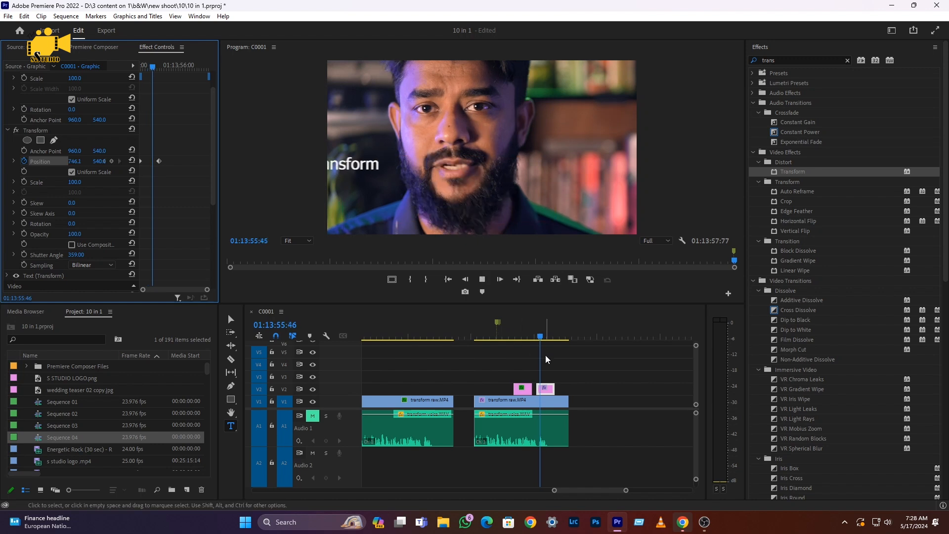
{"action": "key", "text": "space"}
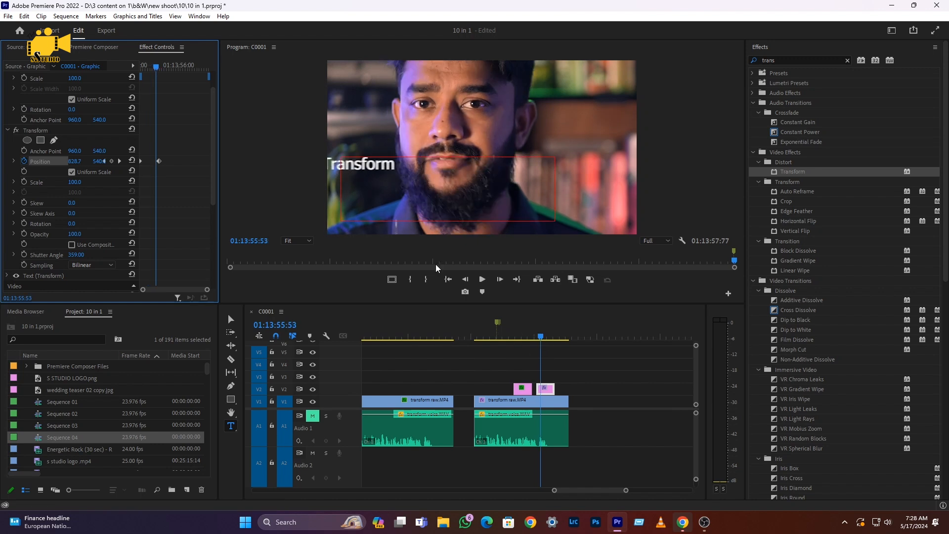
{"action": "left_click", "coordinate": [534, 335]}
{"action": "key", "text": "space"}
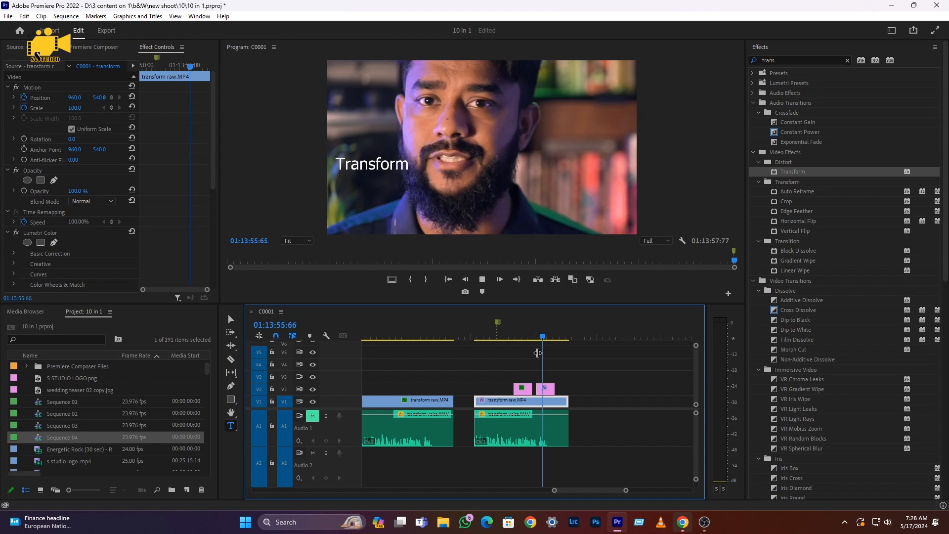
{"action": "left_click", "coordinate": [513, 335]}
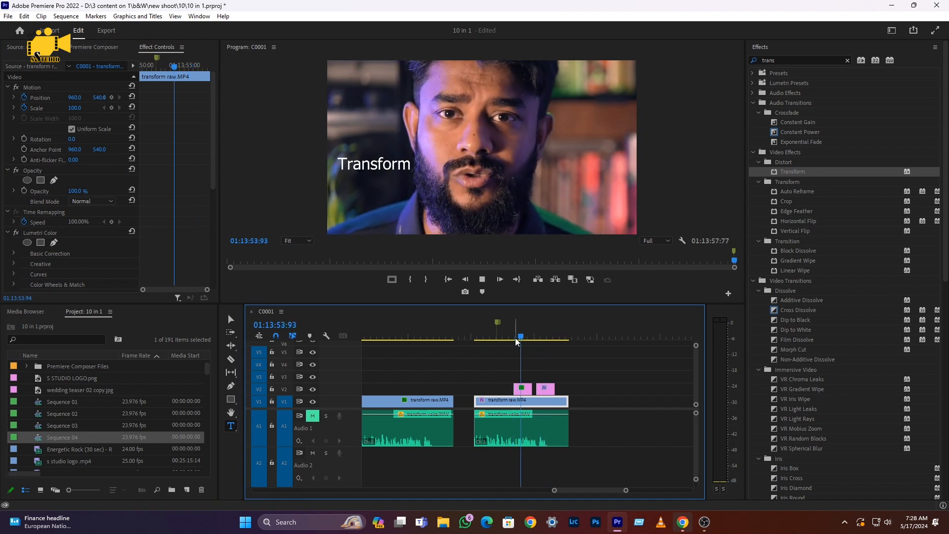
{"action": "left_click", "coordinate": [542, 336]}
{"action": "left_click", "coordinate": [536, 334]}
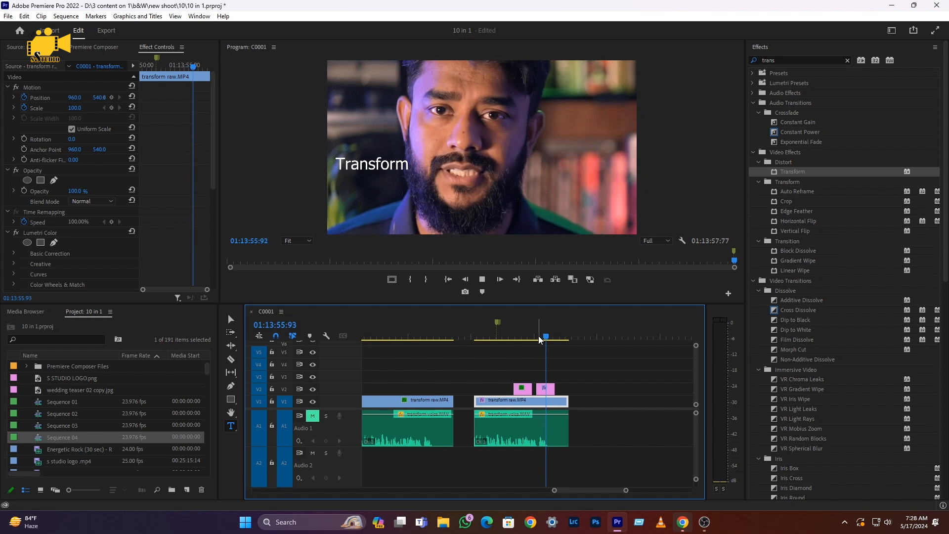
{"action": "left_click_drag", "start_coordinate": [538, 337], "coordinate": [546, 338]}
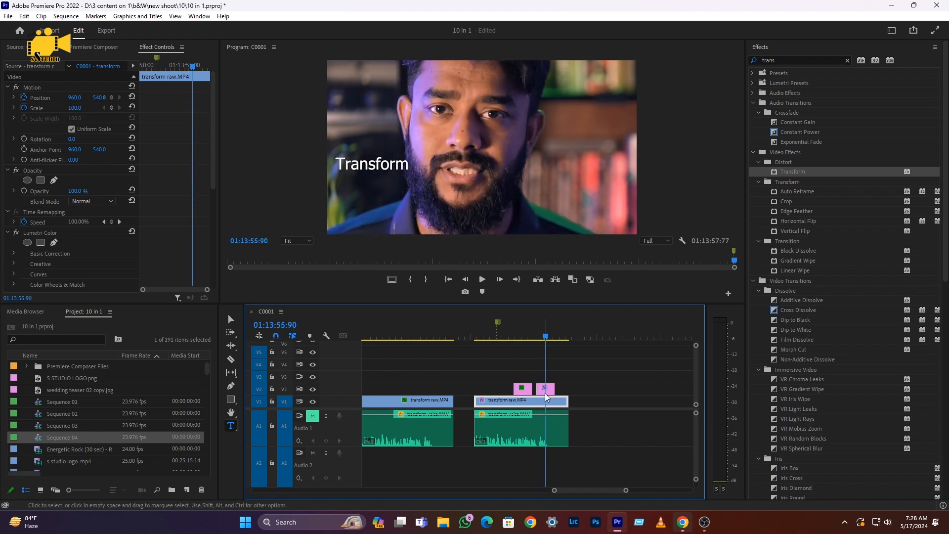
{"action": "scroll", "coordinate": [545, 394], "scroll_direction": "down", "scroll_amount": 3}
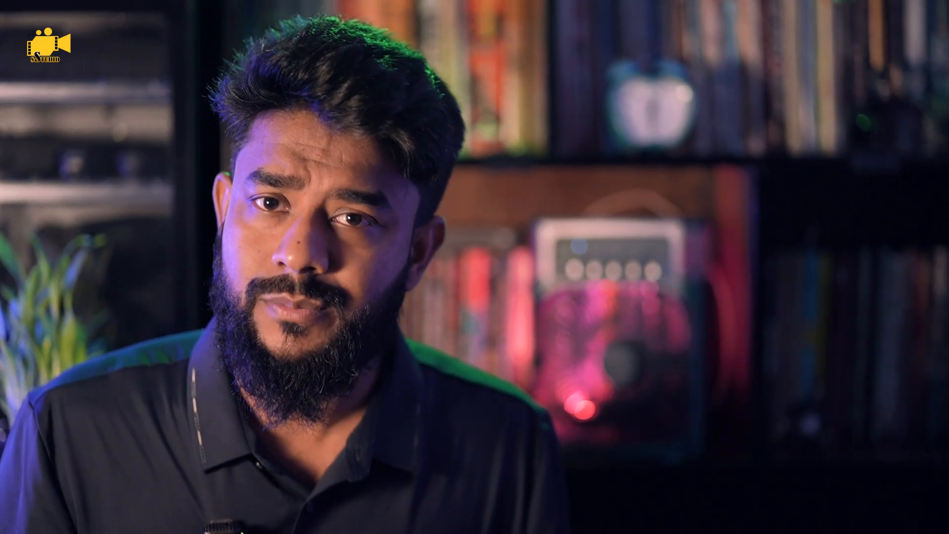